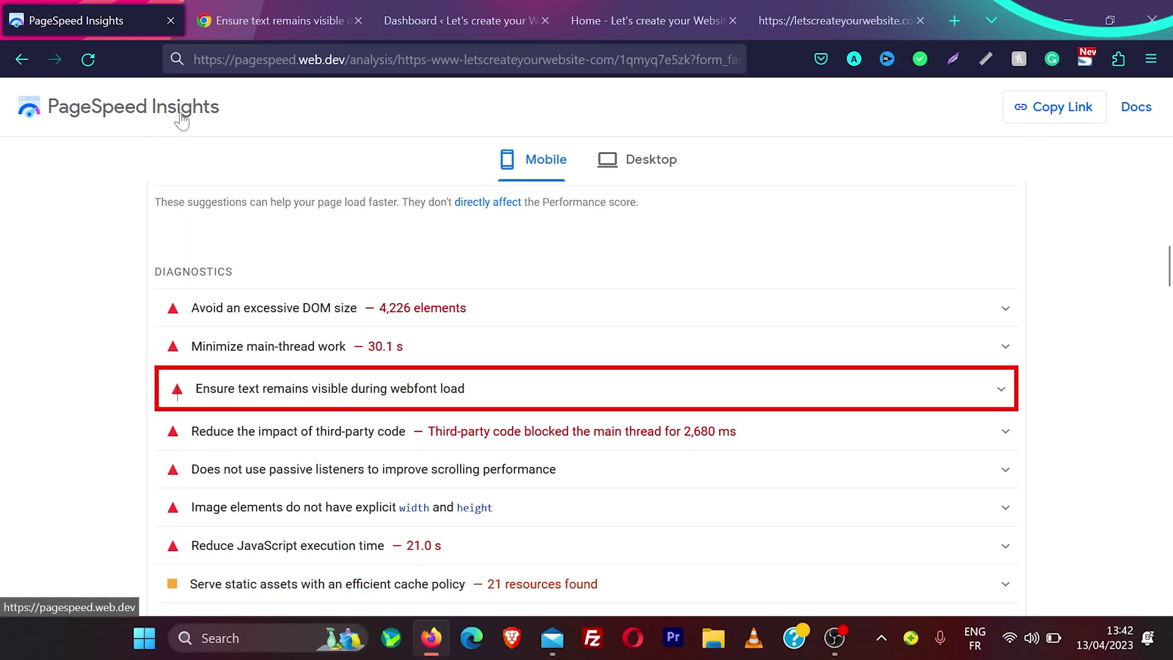
Expand the webfont-load diagnostic to list font-electro.woff and the flagged Google font files
click(855, 400)
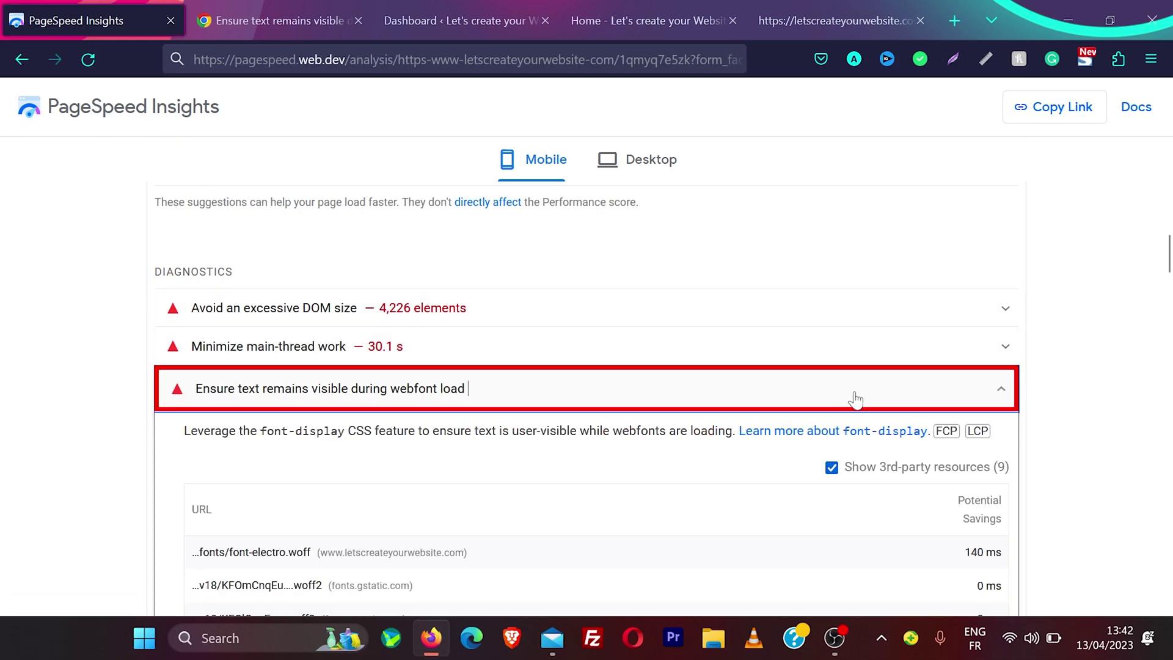
scroll(855, 401, down, 3)
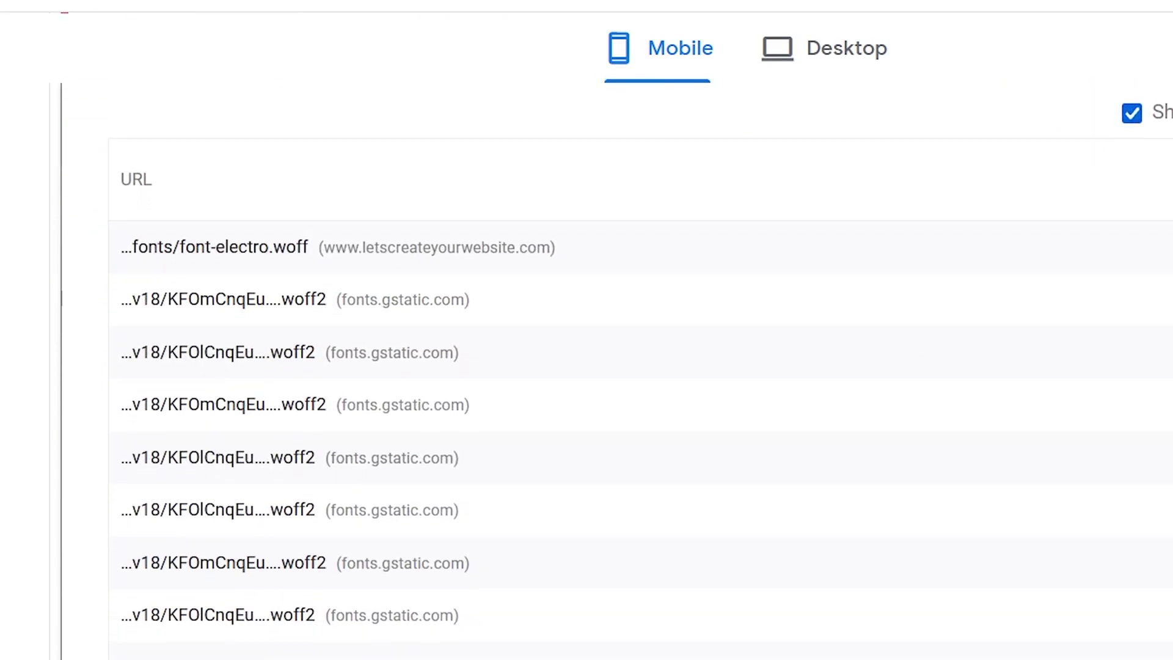
scroll(709, 518, down, 1)
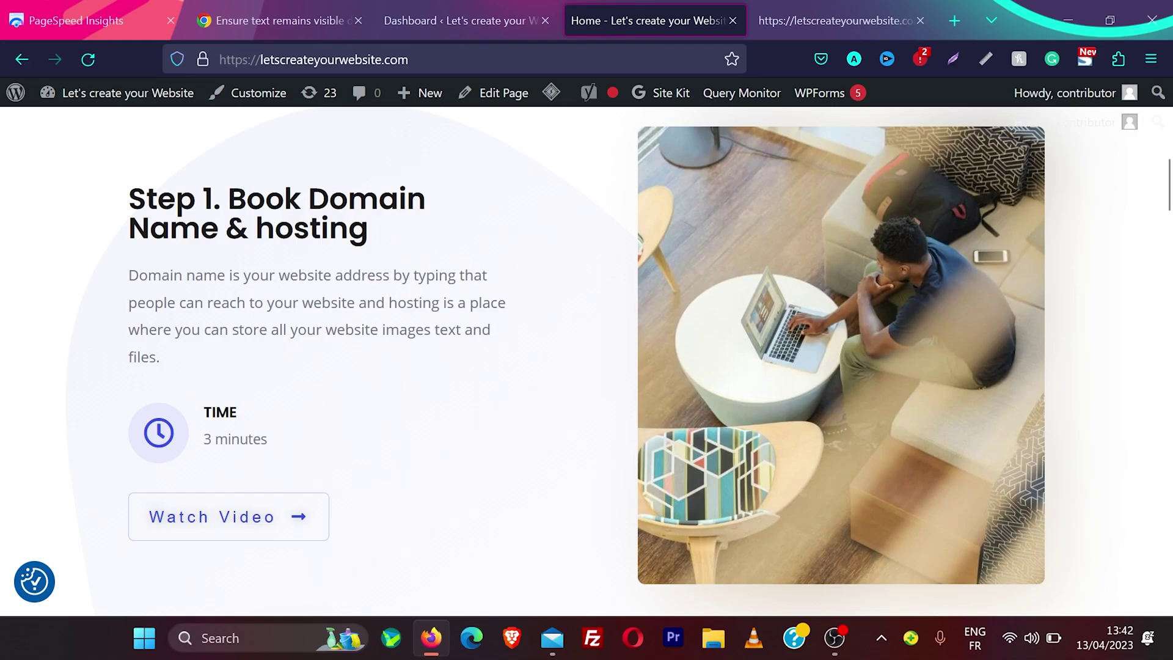
Compare the source's preloaded astra-google-fonts woff2 files with the live homepage, then return to PageSpeed results
click(830, 12)
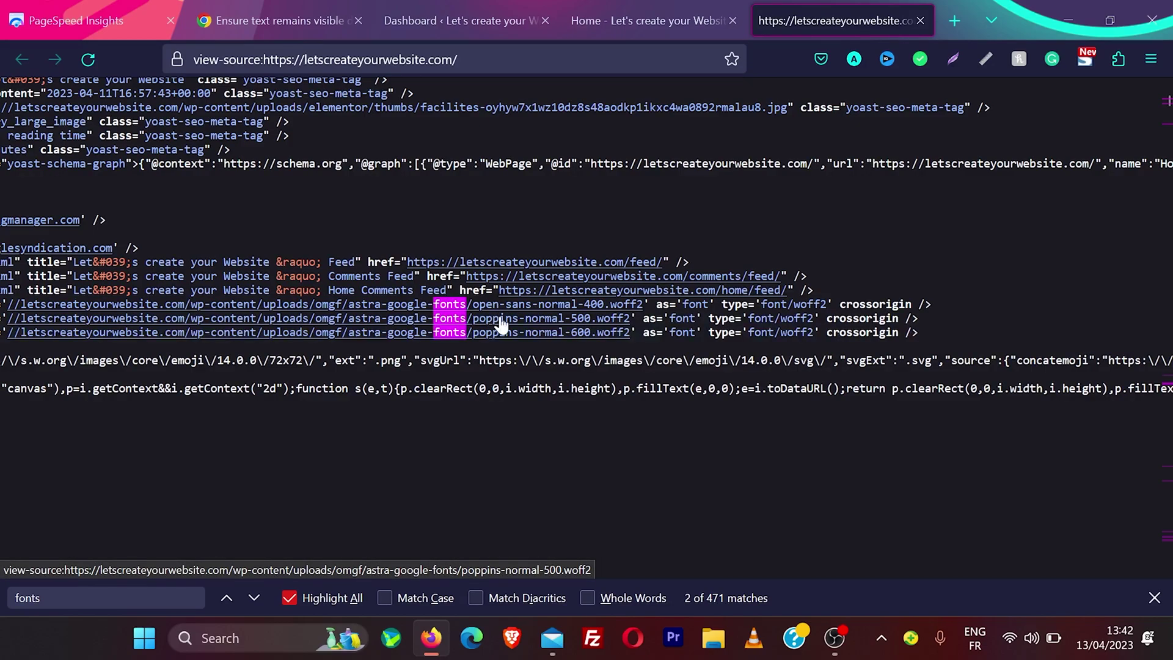
click(622, 13)
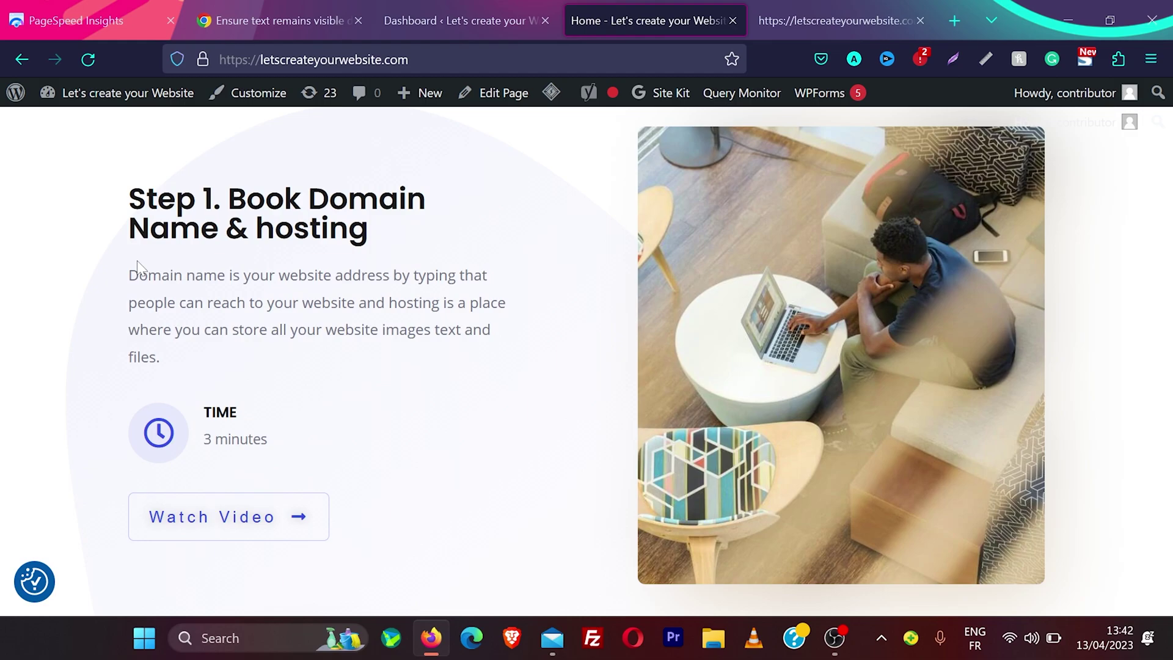
click(834, 10)
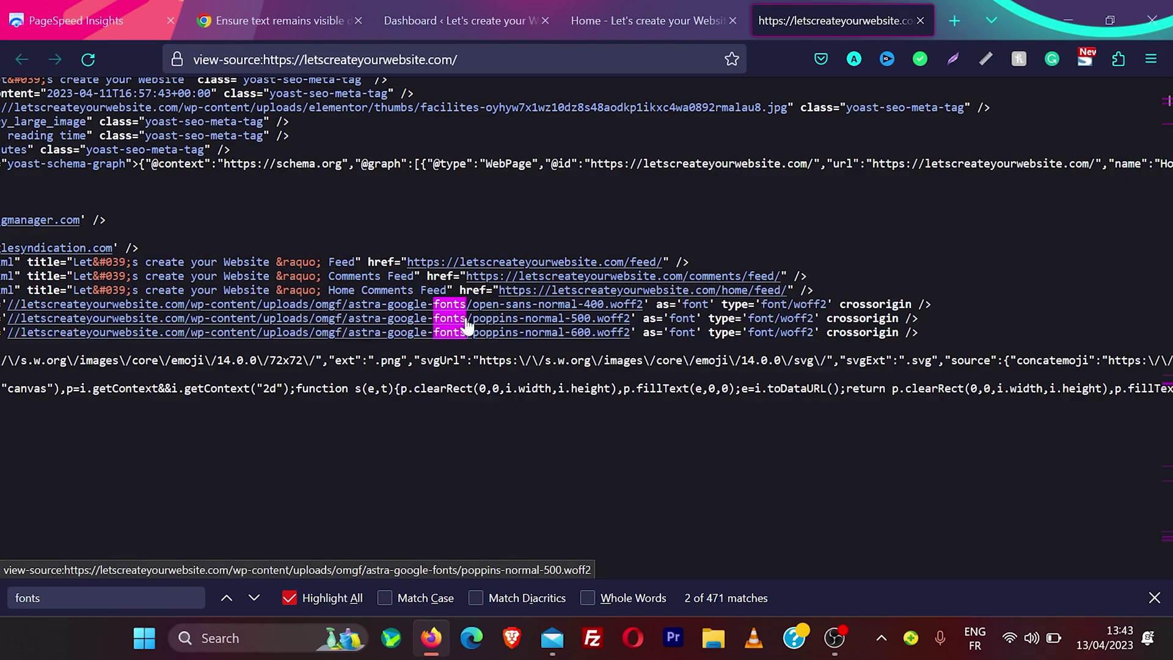
click(669, 12)
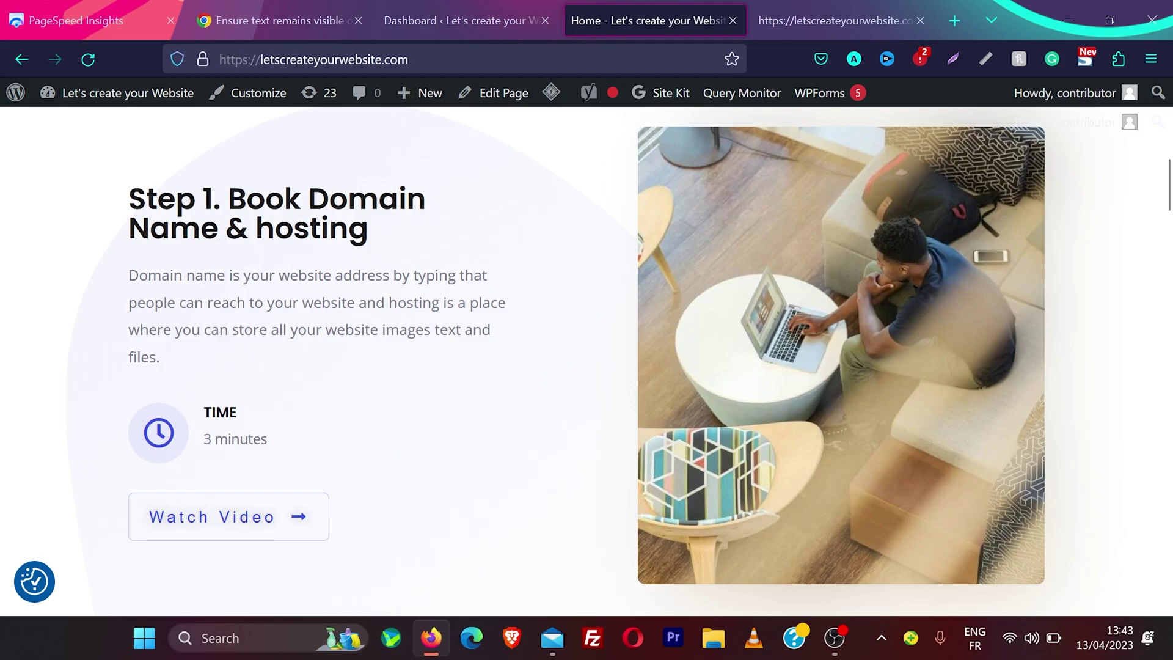
click(92, 20)
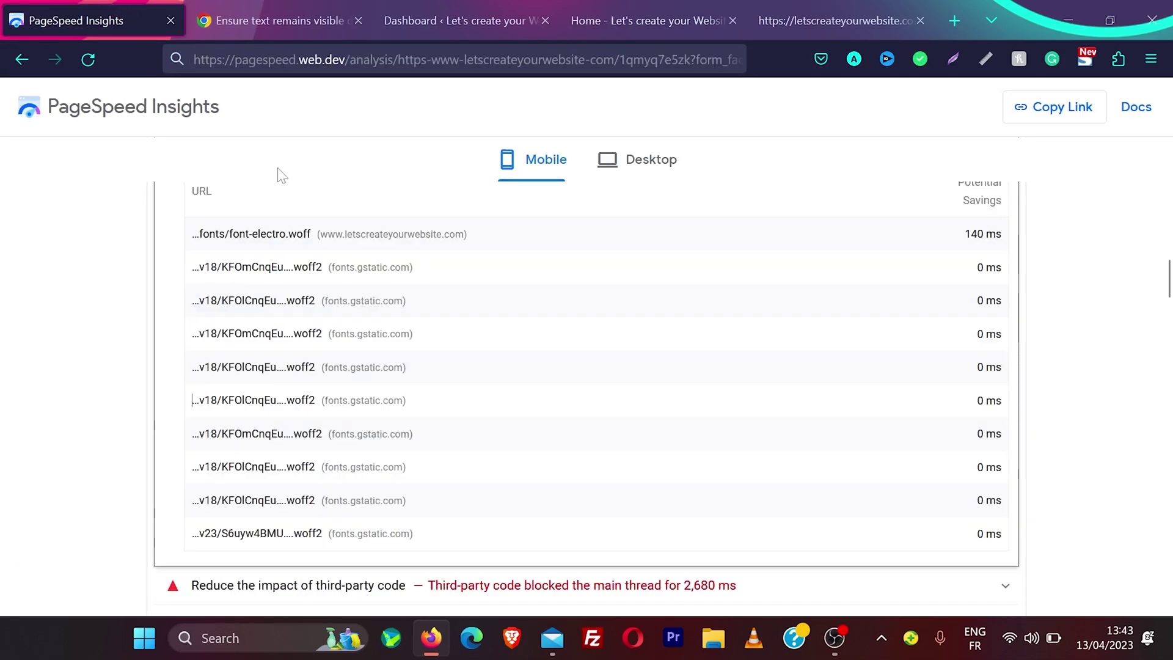
scroll(414, 353, up, 3)
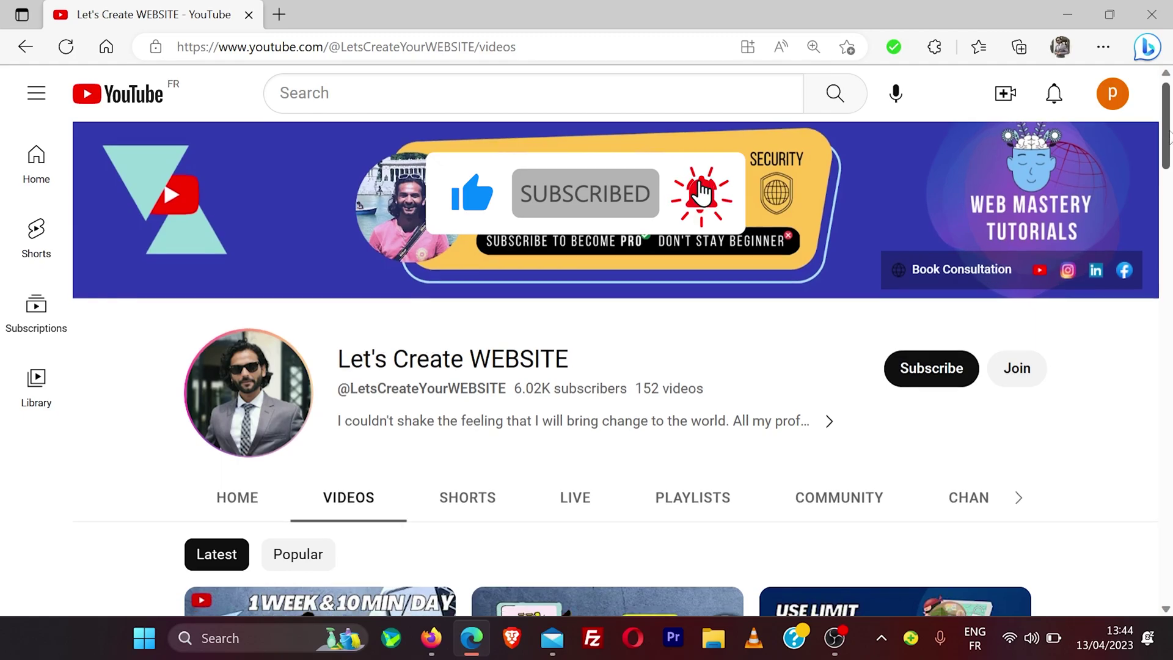
drag(1169, 134, 1169, 291)
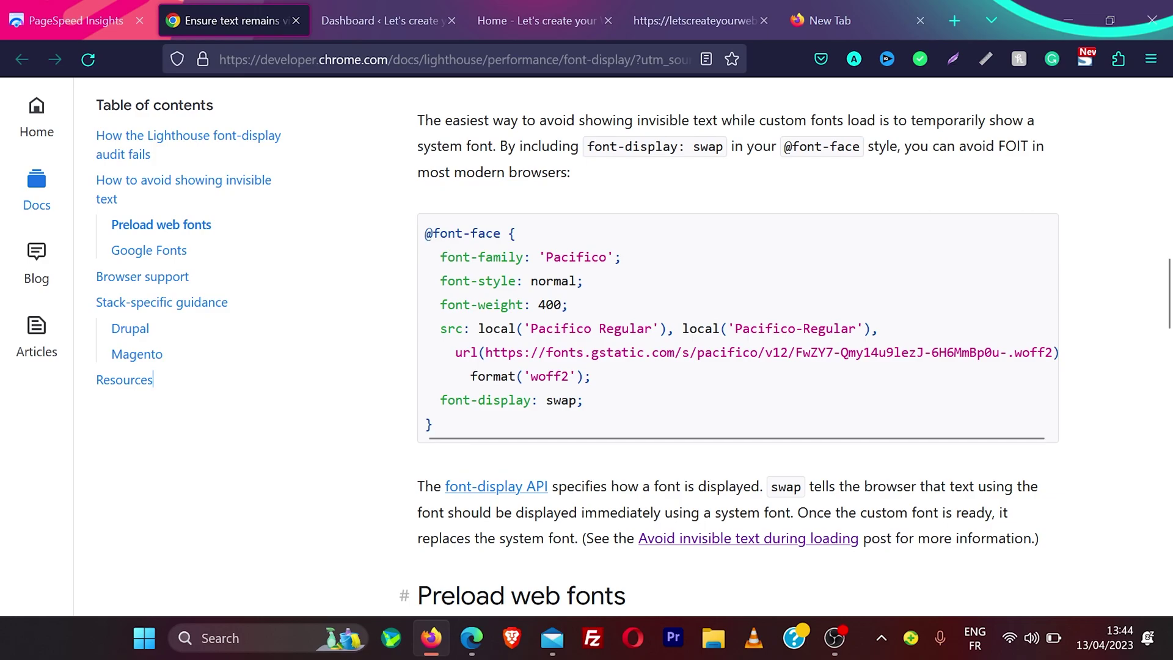
drag(433, 257, 632, 245)
drag(592, 401, 440, 401)
click(346, 412)
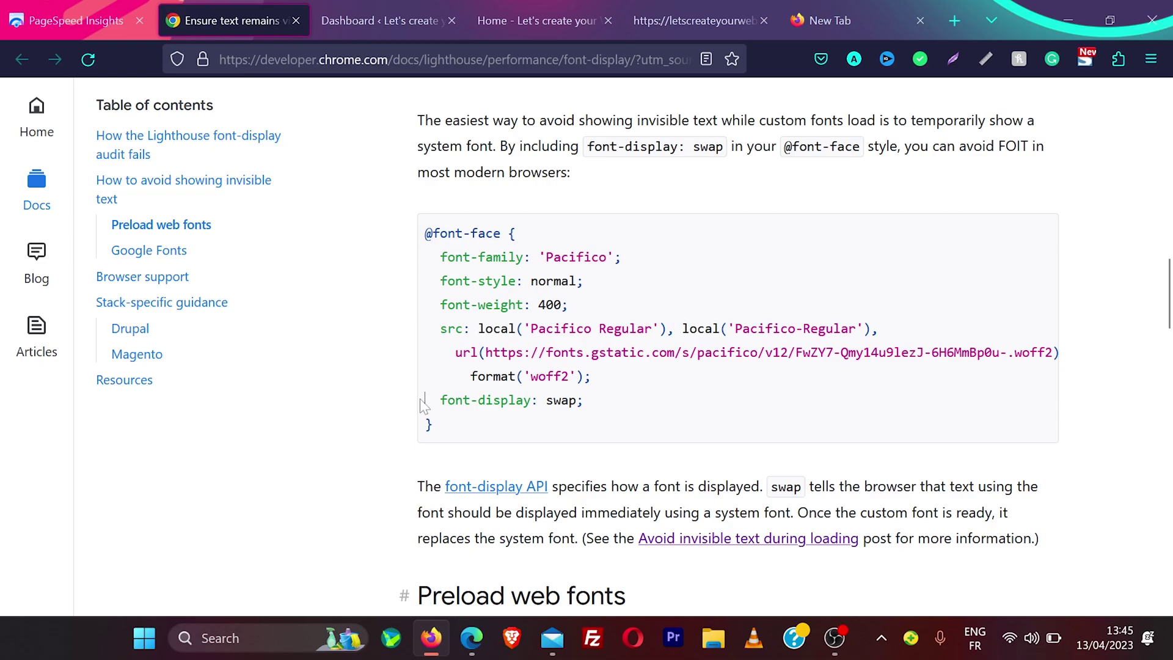
drag(439, 400, 603, 421)
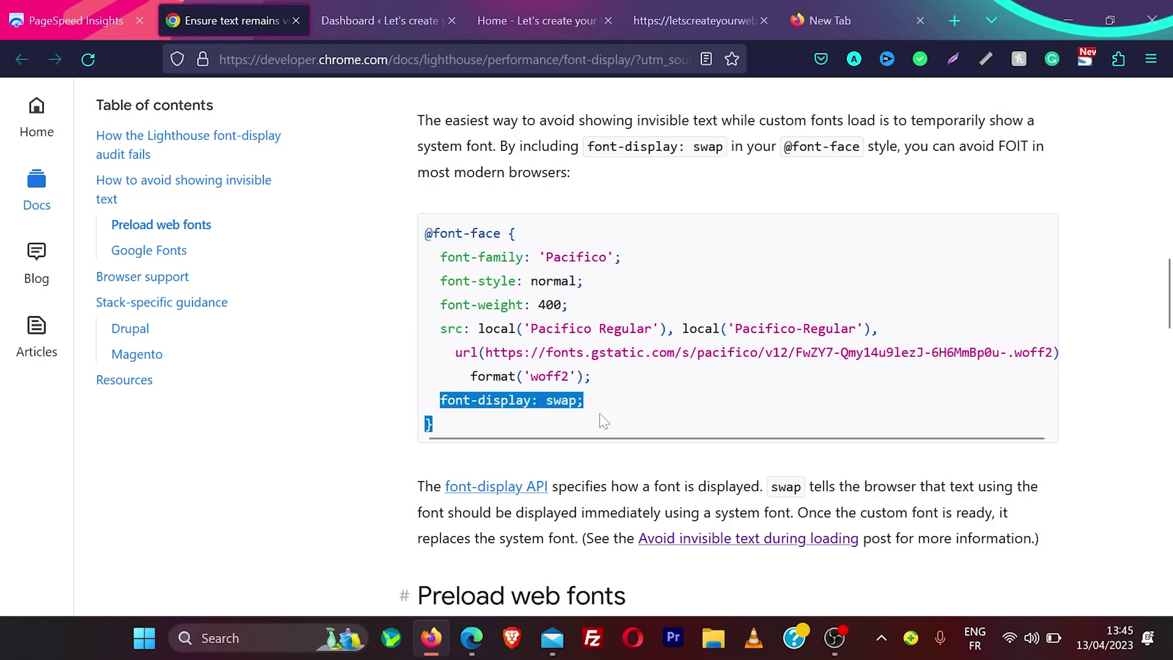
scroll(599, 420, down, 5)
click(600, 421)
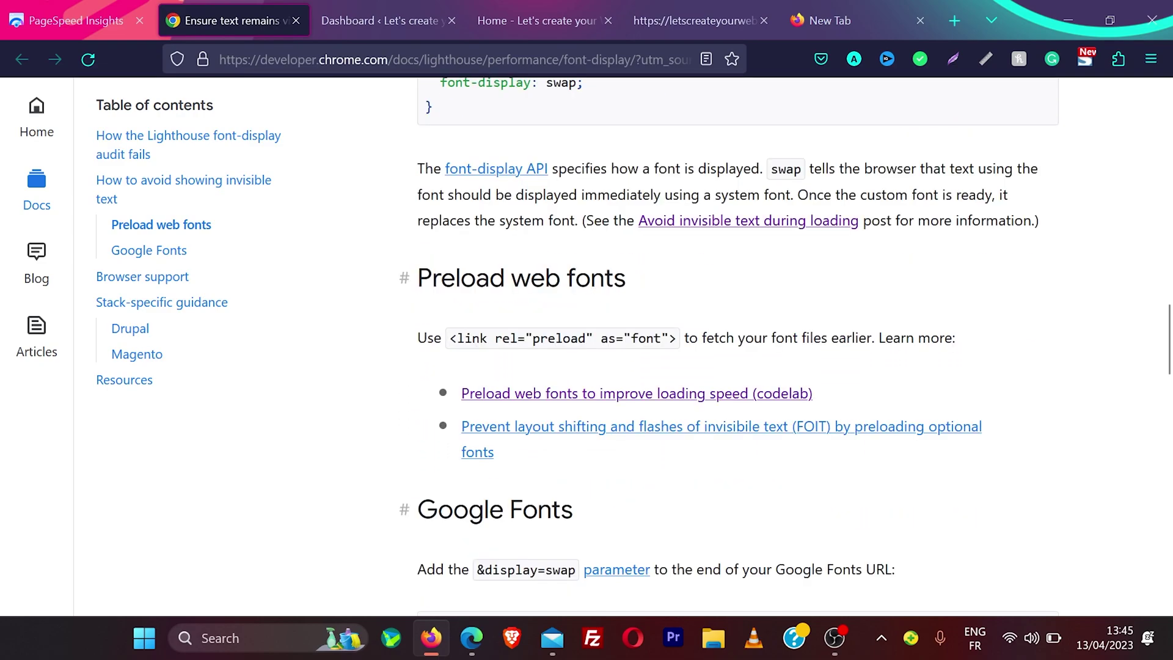
drag(534, 338, 585, 338)
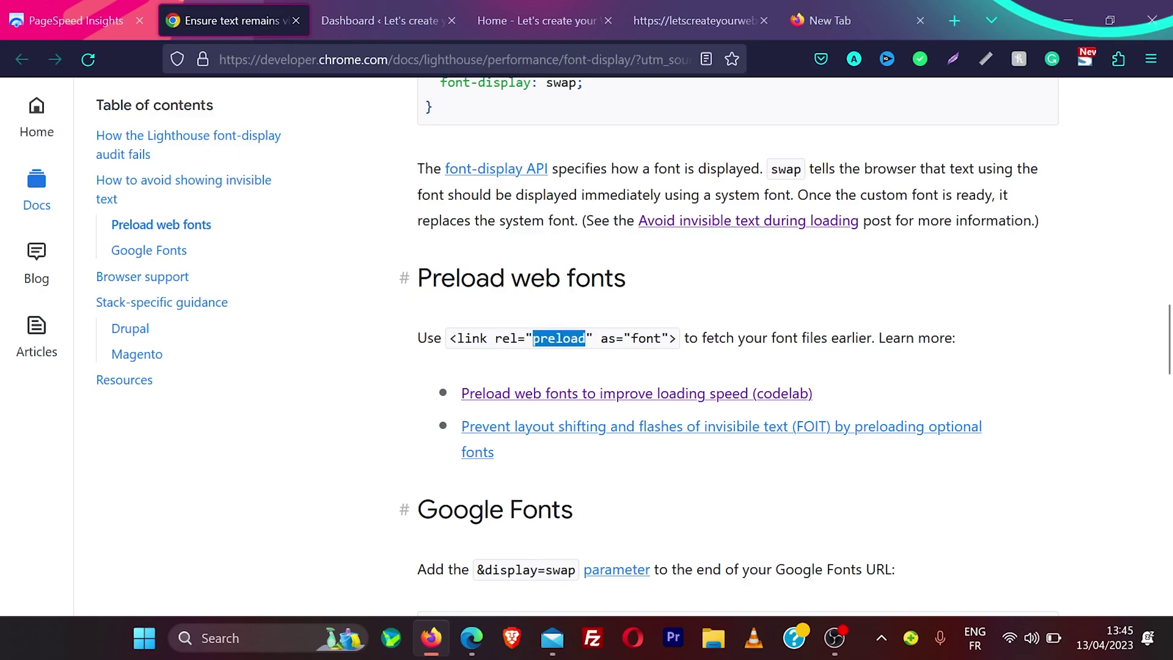
scroll(453, 324, down, 5)
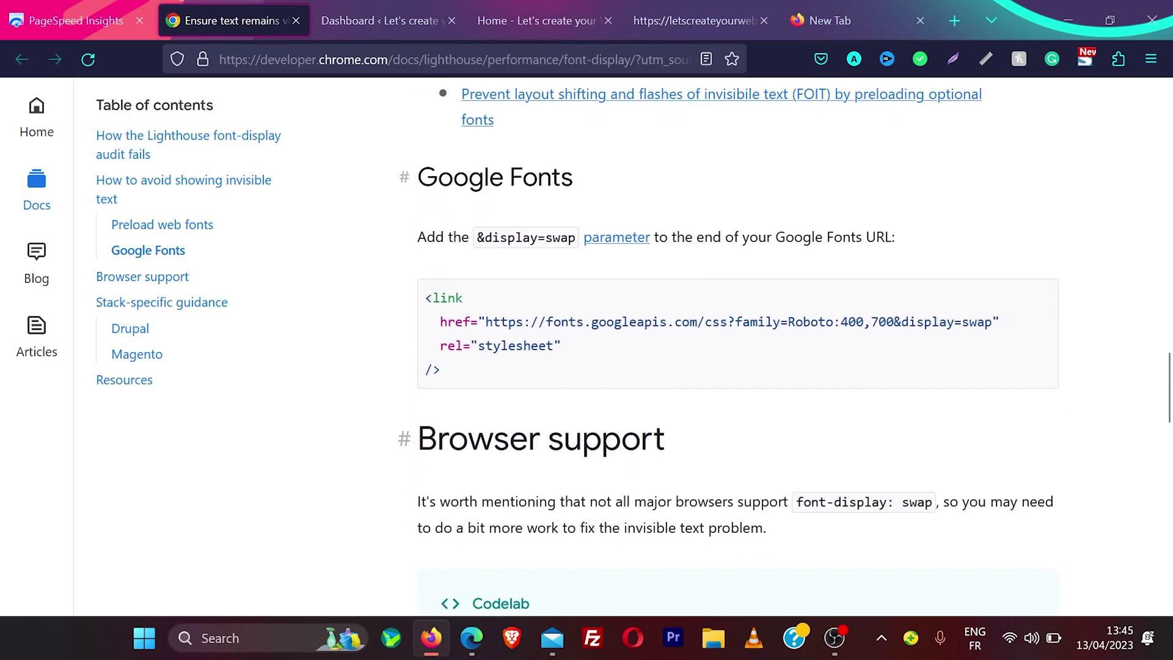
drag(893, 322, 991, 322)
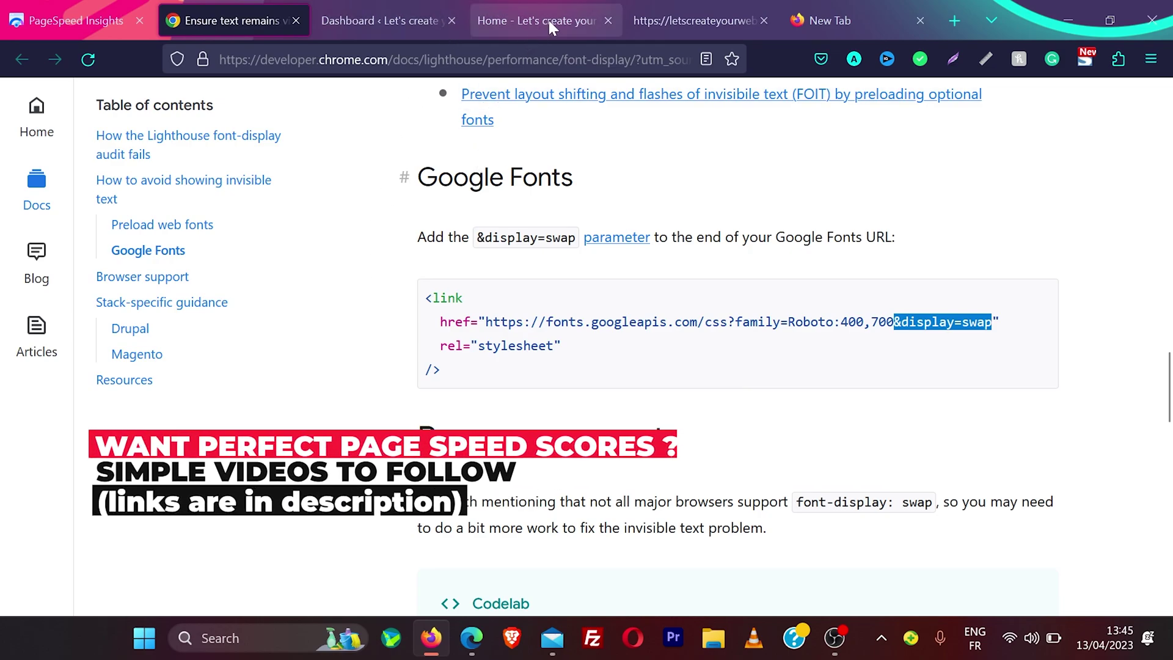
scroll(595, 202, up, 8)
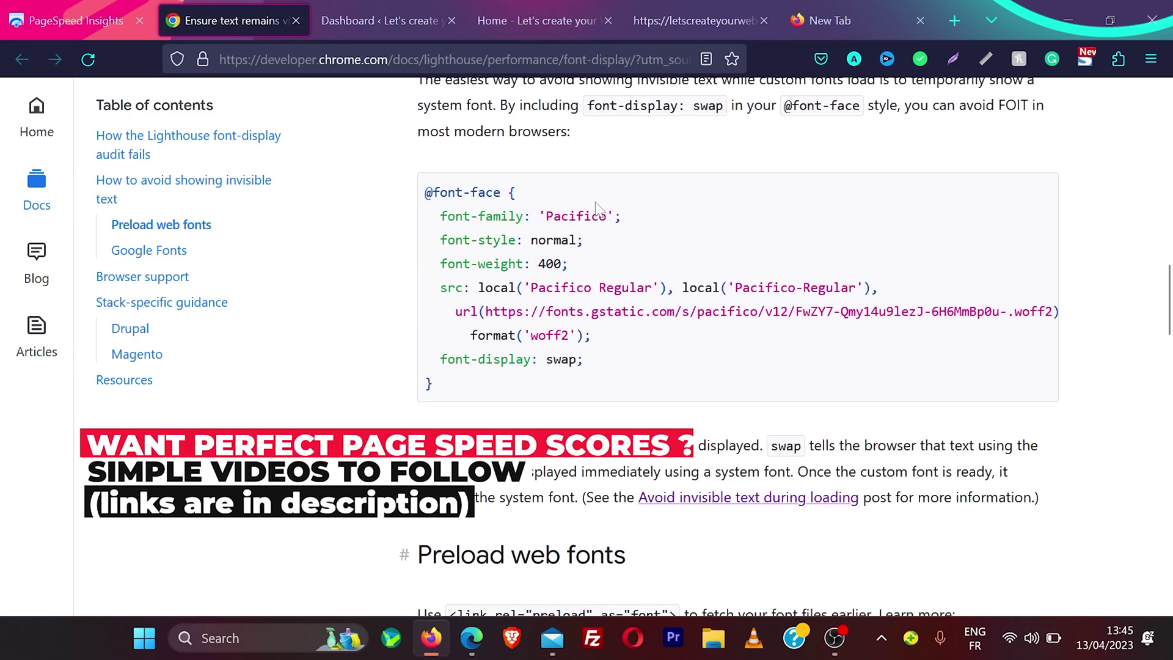
scroll(595, 201, down, 1)
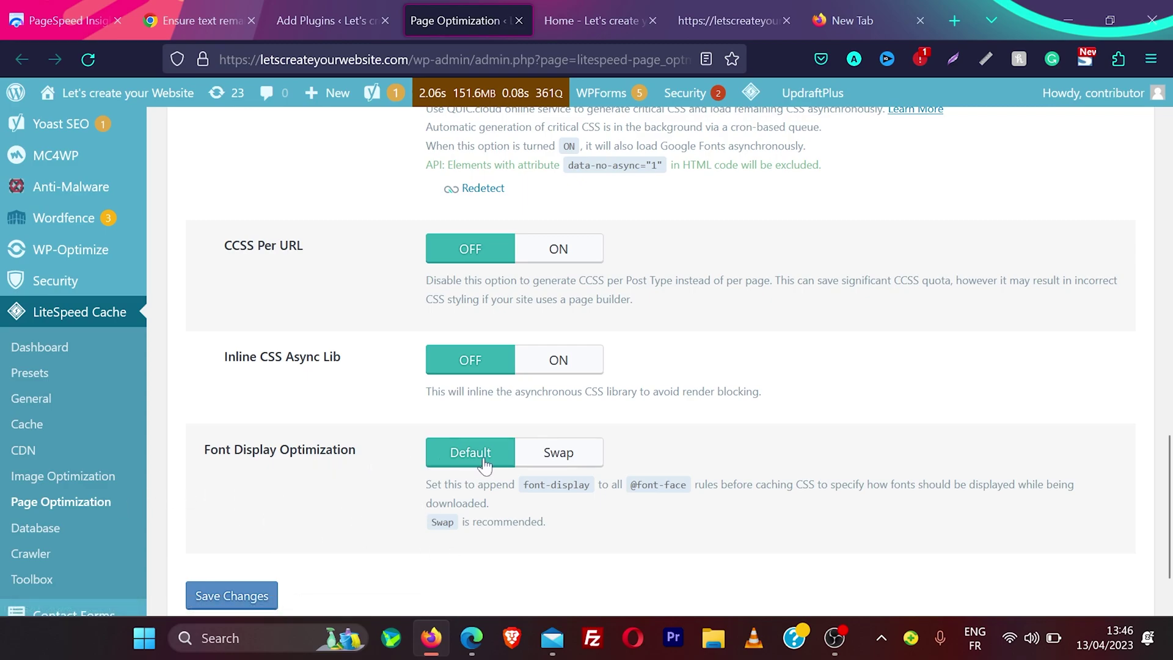
Switch LiteSpeed Cache Font Display Optimization from Default to Swap
click(569, 457)
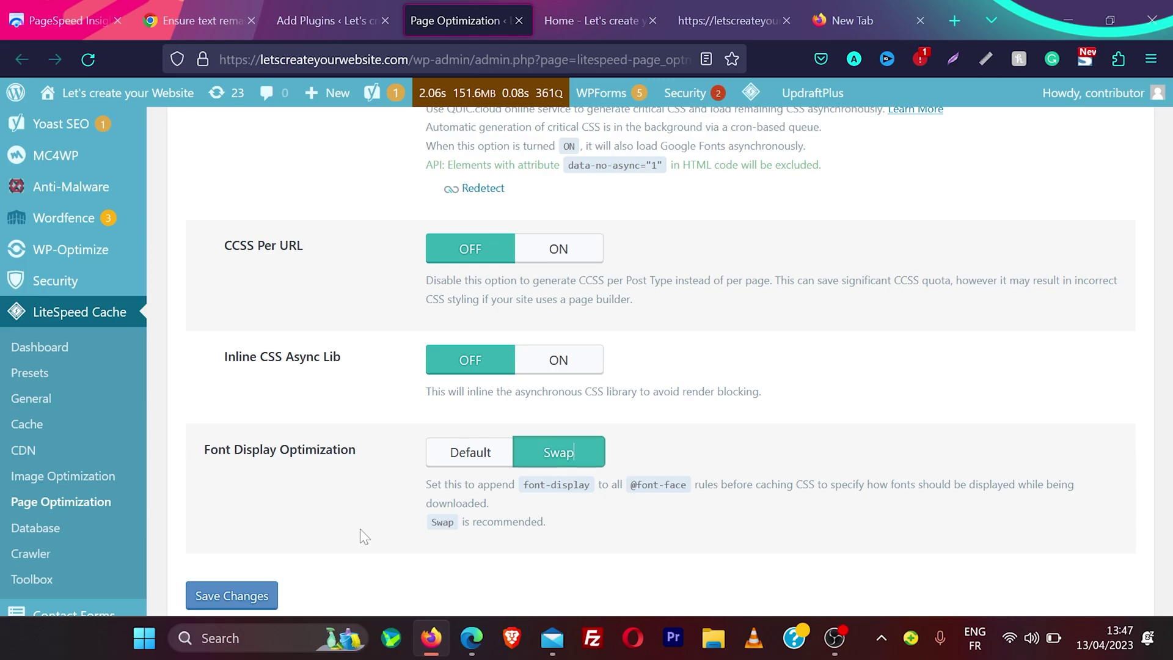
scroll(488, 561, down, 1)
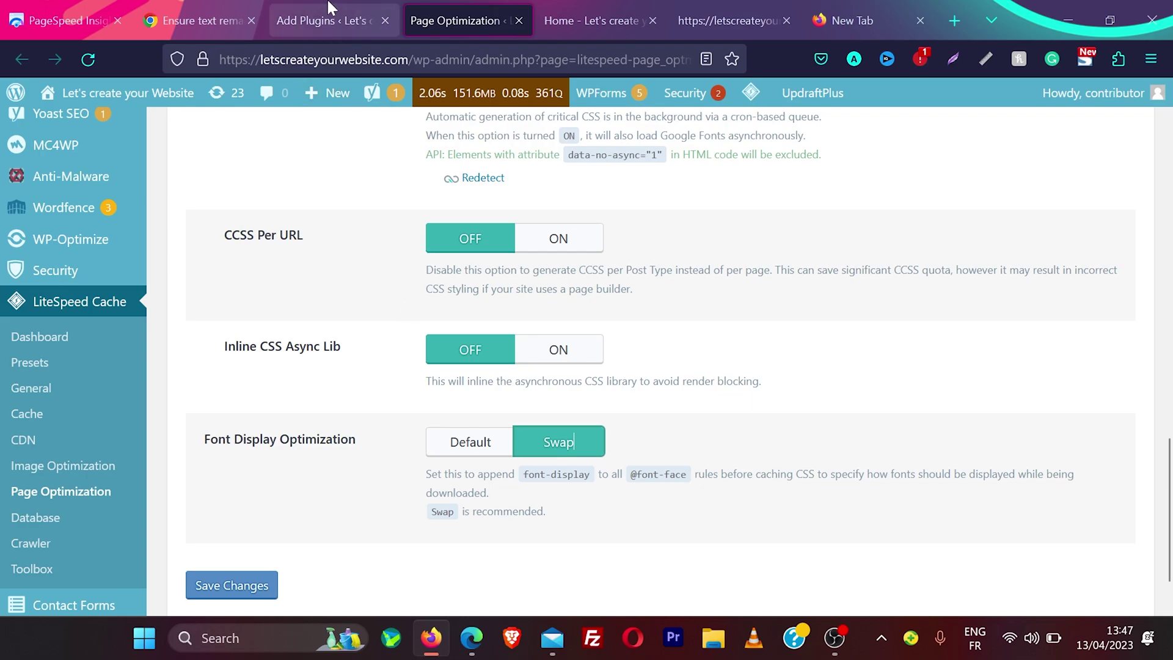
Search the plugin directory for 'omgf', then install and activate the OMGF plugin
click(329, 20)
click(1014, 230)
text(om)
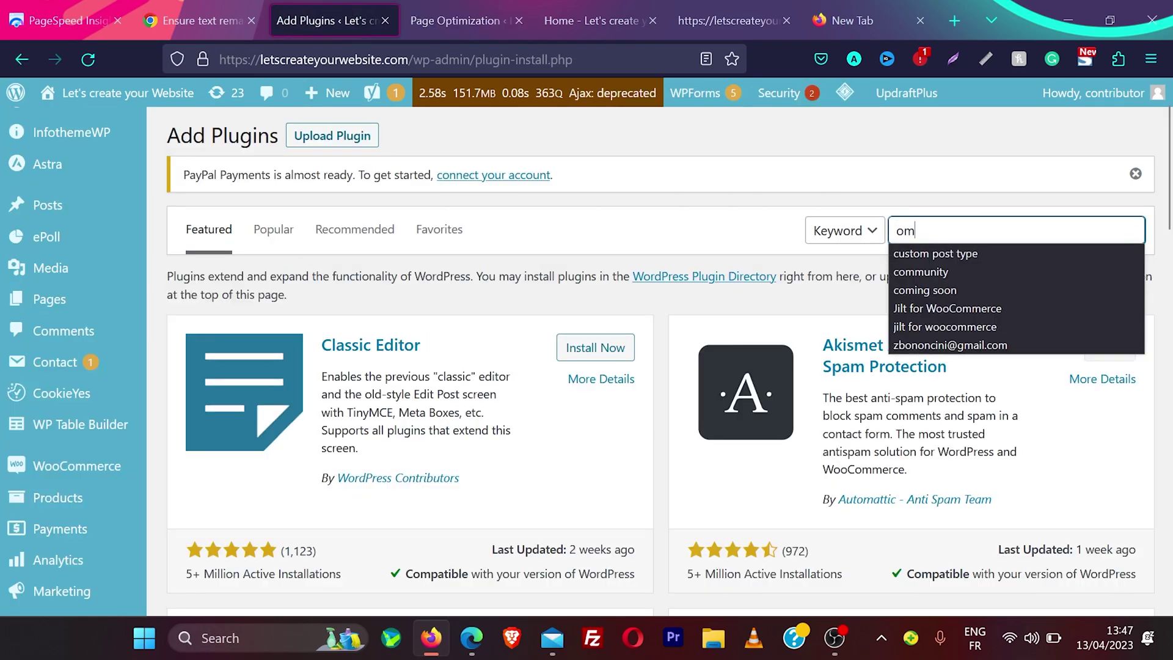
text(gf)
scroll(675, 293, down, 2)
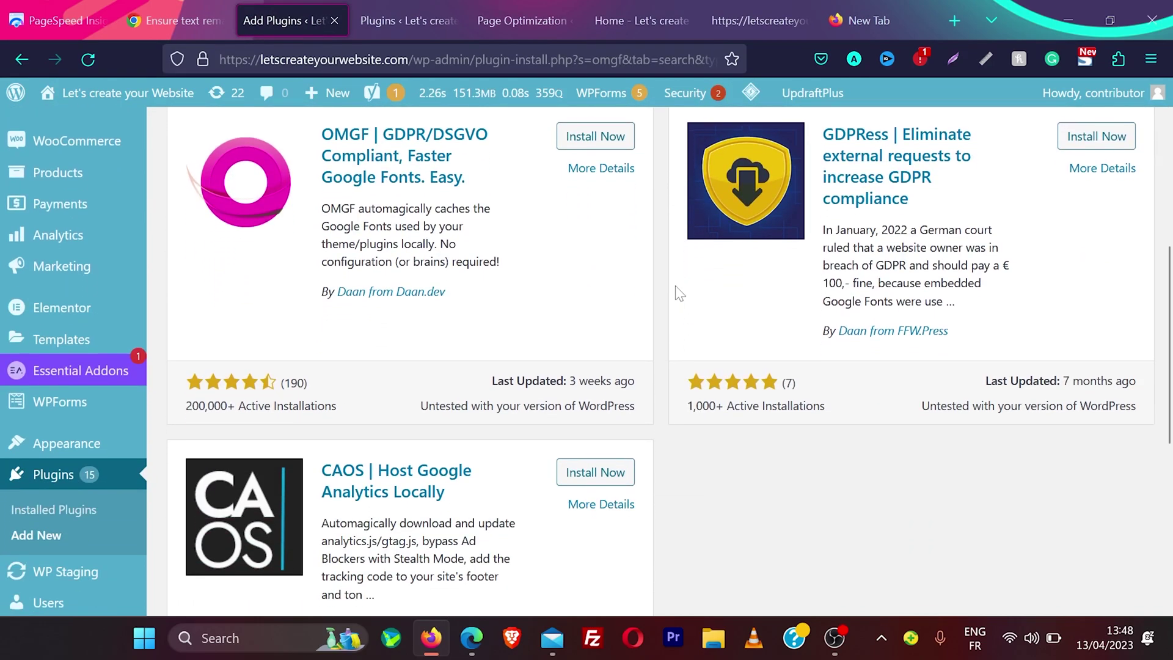
scroll(518, 231, up, 1)
drag(321, 226, 507, 287)
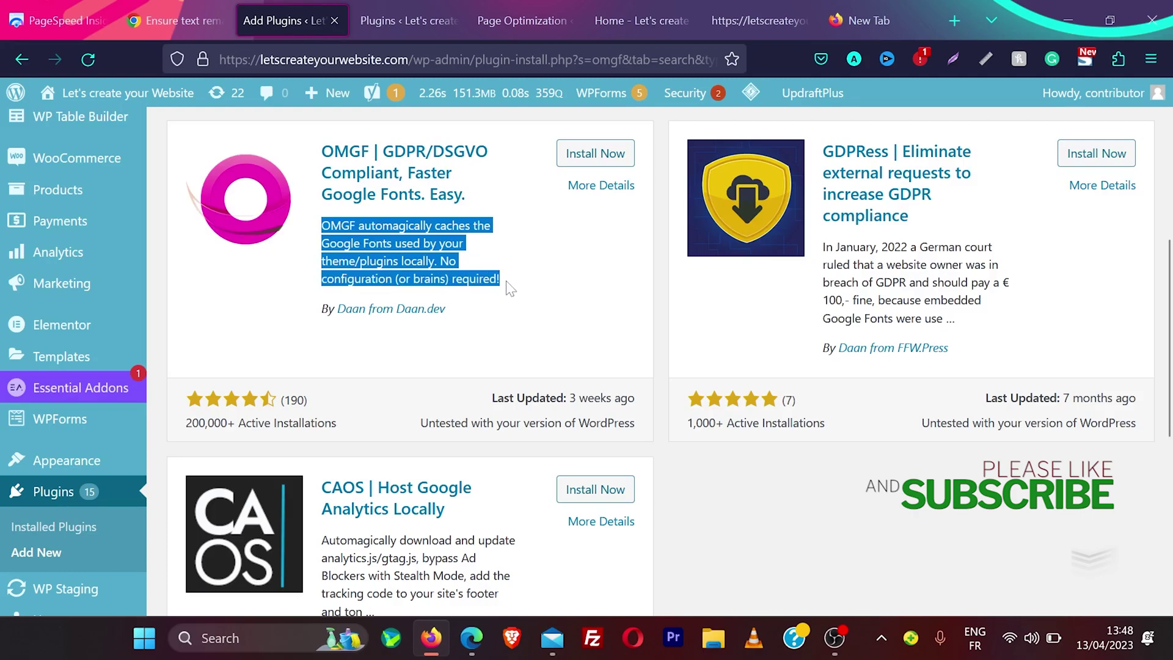
click(597, 157)
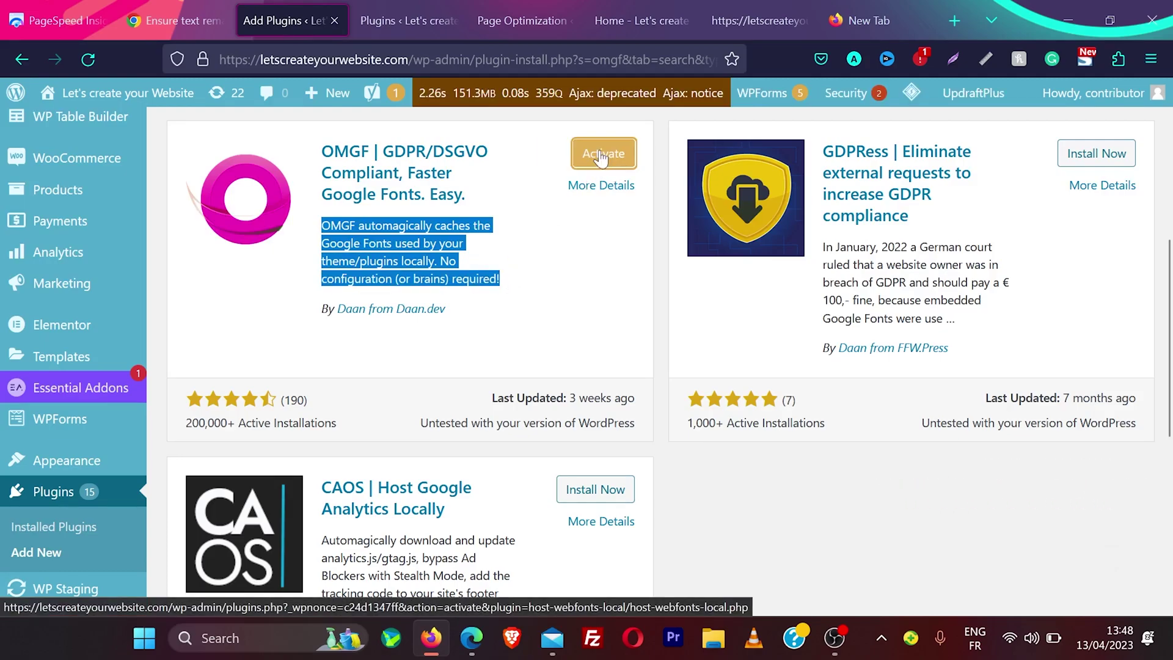
click(602, 157)
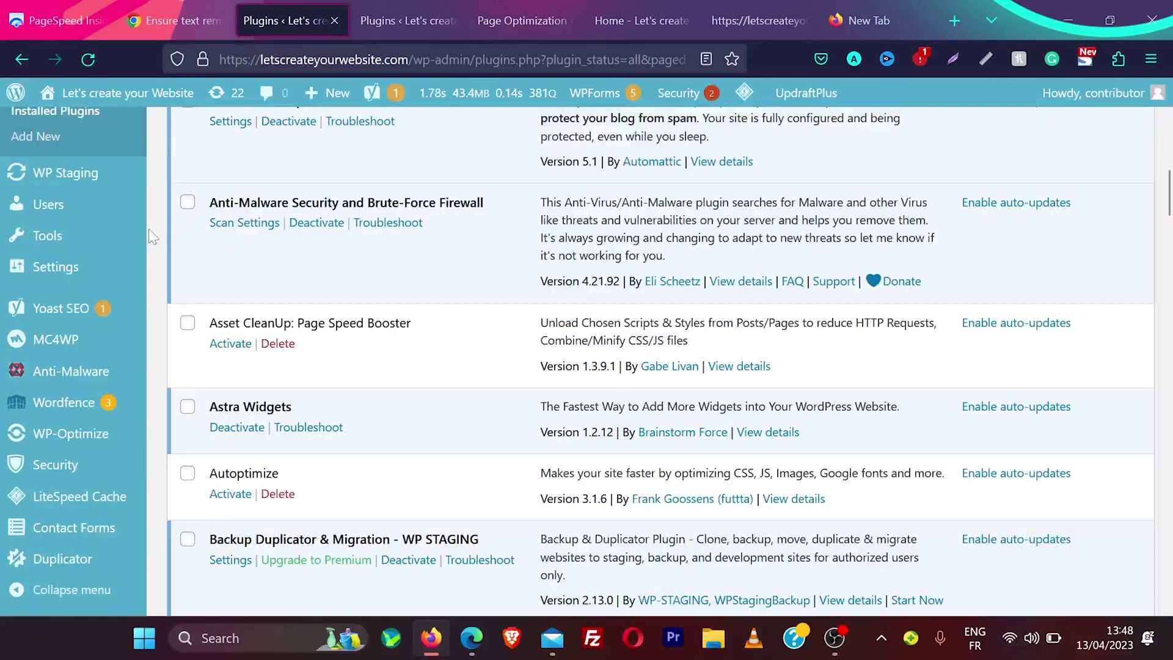
Open Settings > Optimize Google Fonts and review the cached stylesheets and Google Ads conflict notice
mouse_move(76, 267)
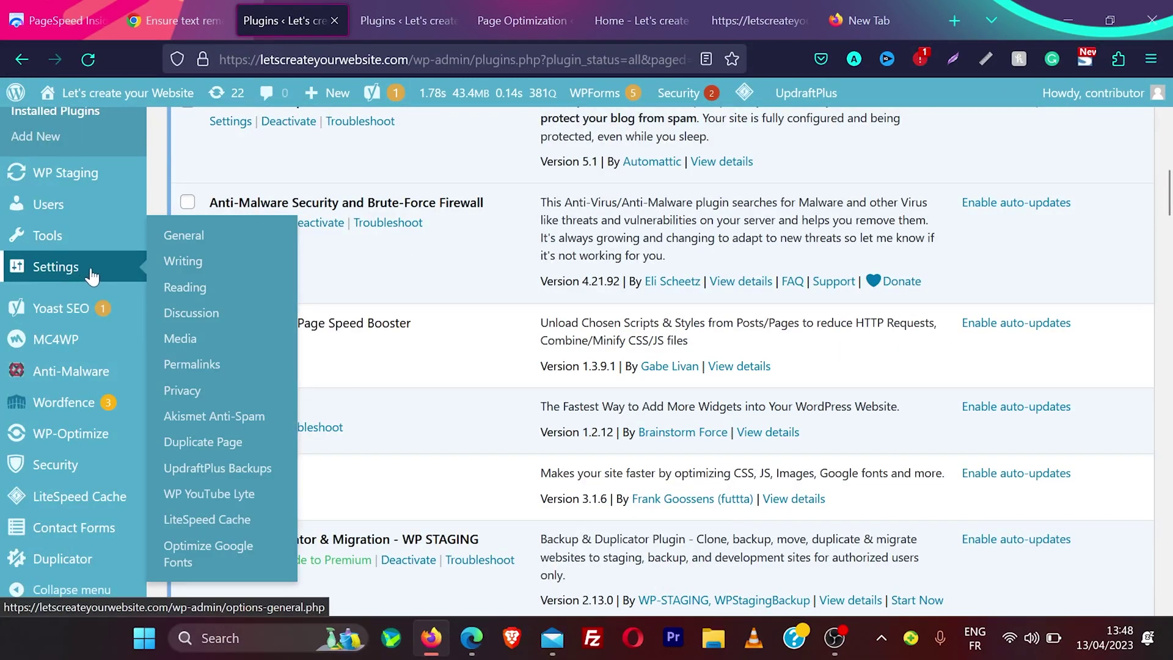
click(220, 553)
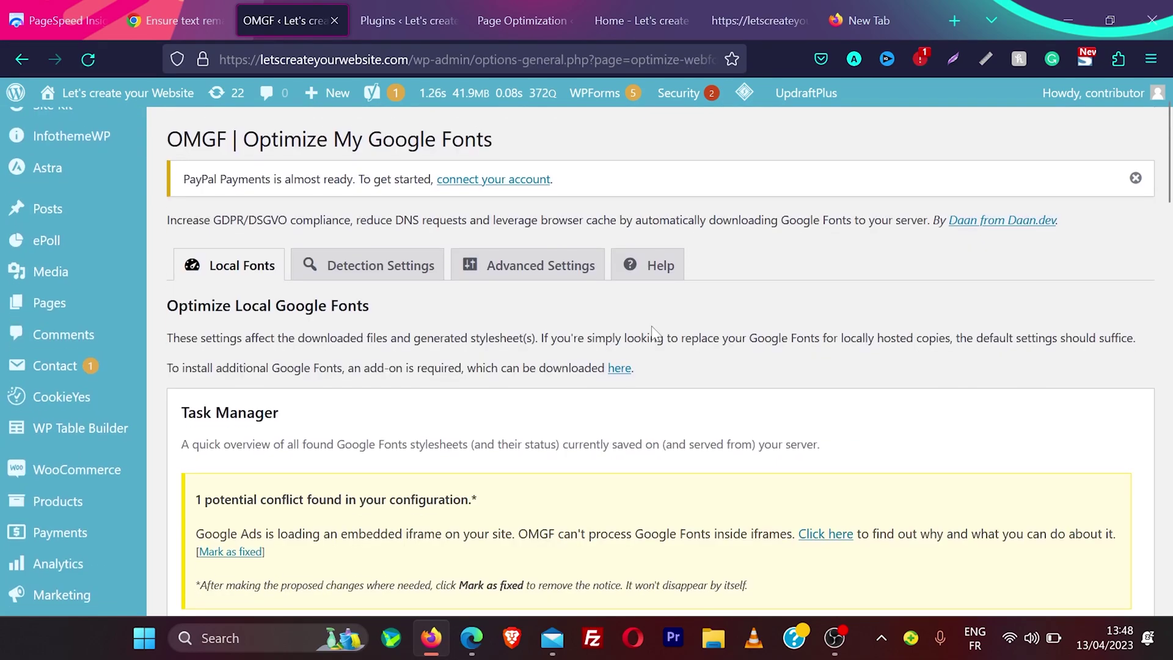
scroll(651, 325, down, 3)
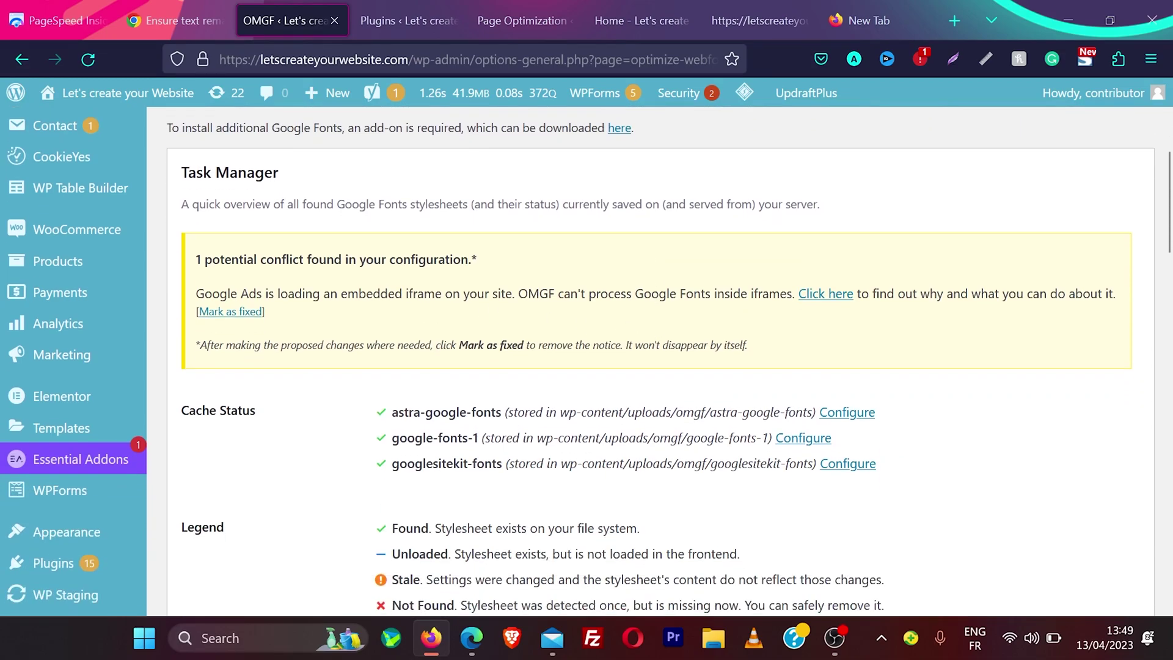
drag(211, 259, 374, 259)
mouse_move(196, 294)
mouse_down()
mouse_move(249, 293)
mouse_move(196, 294)
mouse_up()
scroll(539, 301, down, 1)
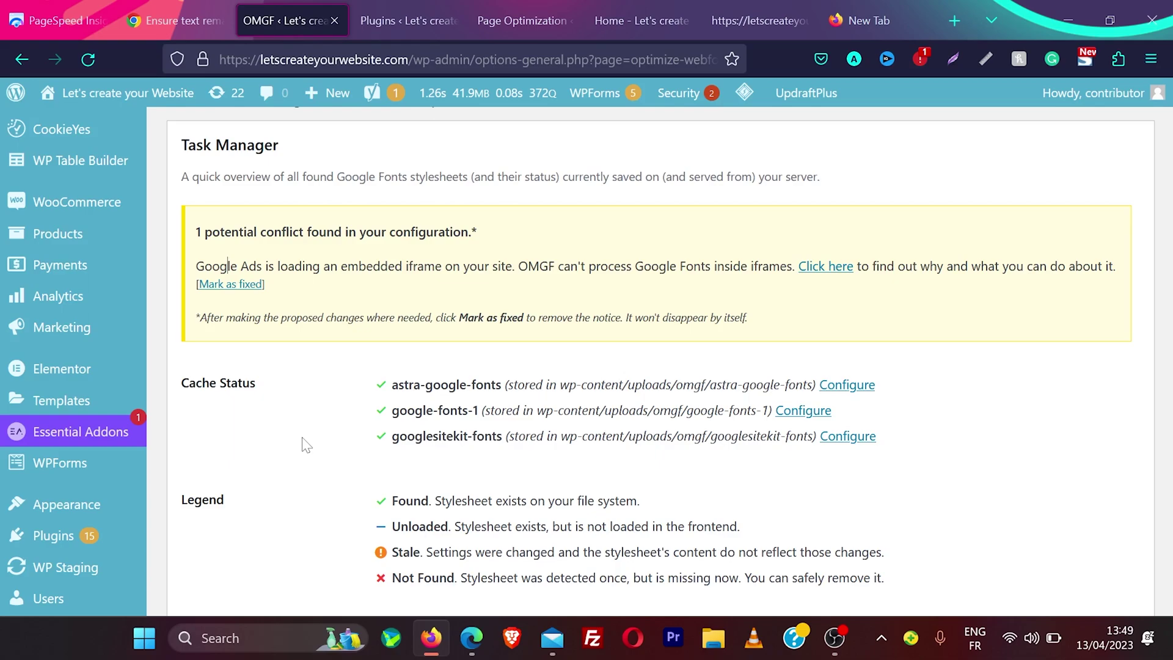
Change OMGF's Font-Display Option to Swap (recommended) and scroll to the Optimize Local Fonts table
scroll(306, 445, down, 1)
scroll(307, 446, down, 10)
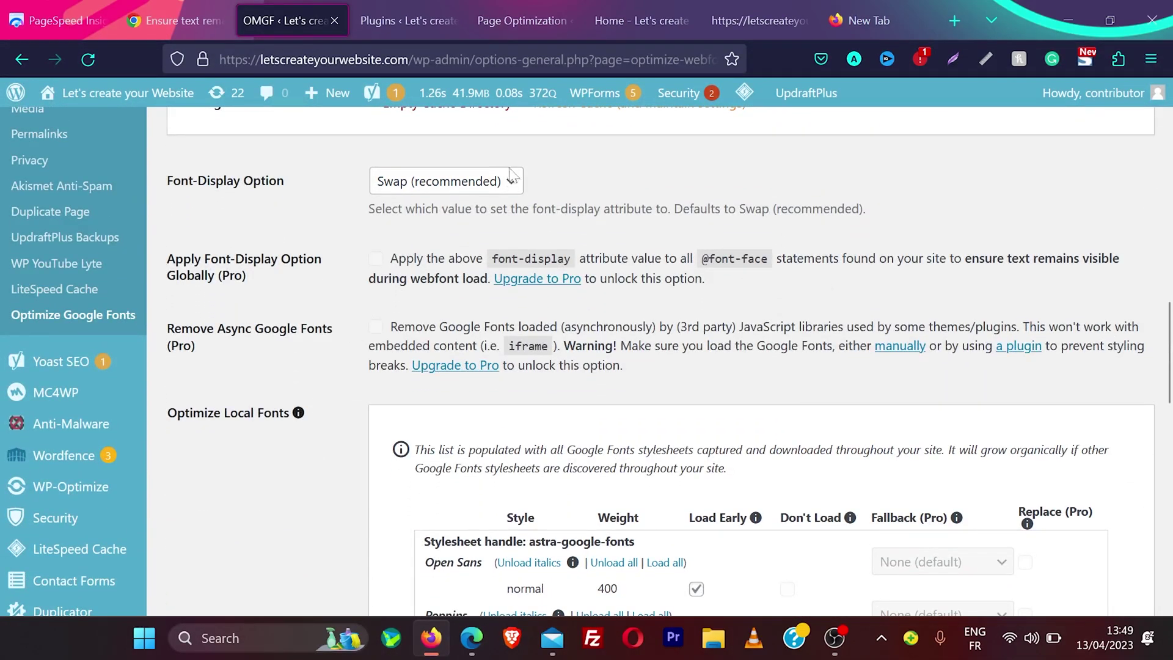
click(511, 185)
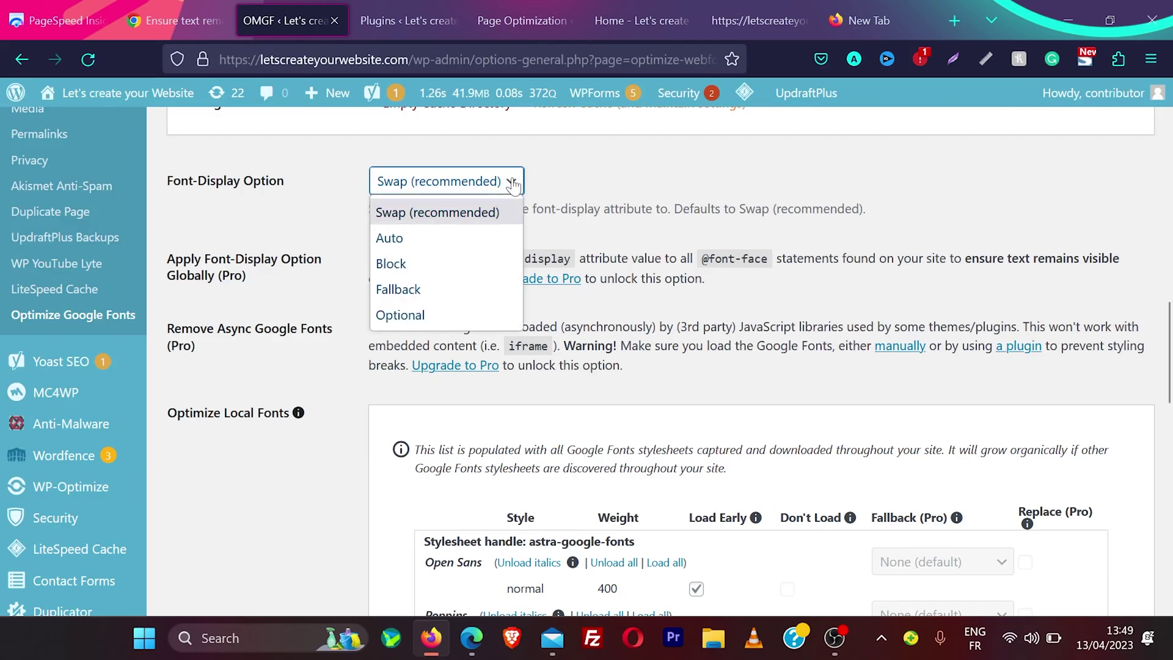
click(480, 215)
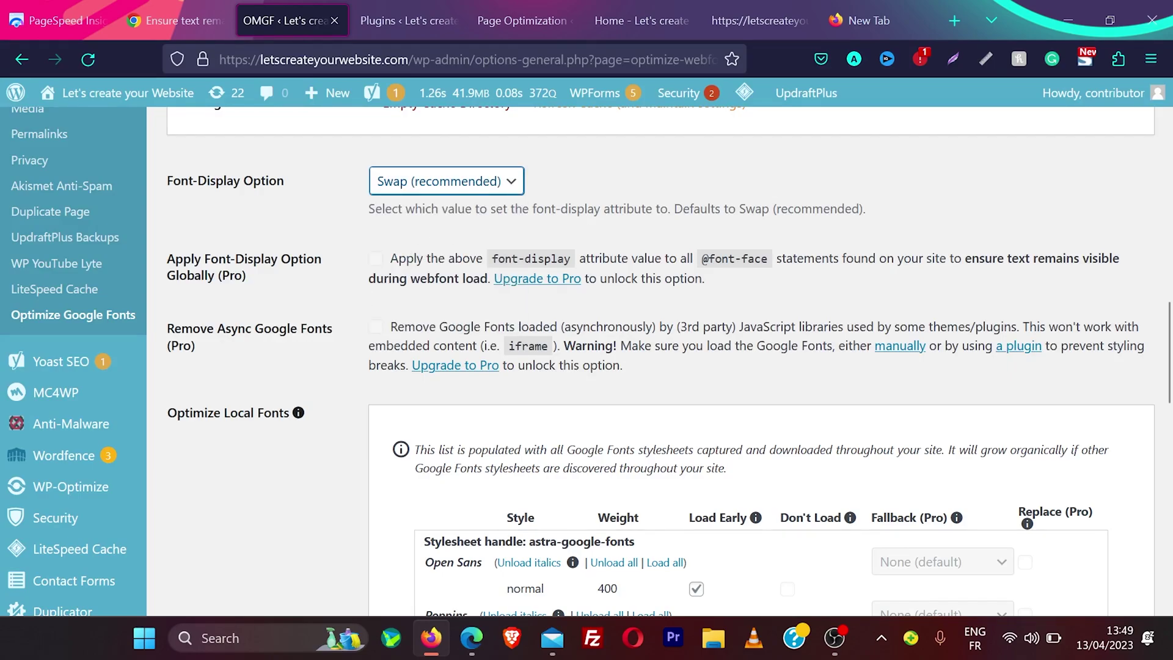
scroll(306, 330, down, 6)
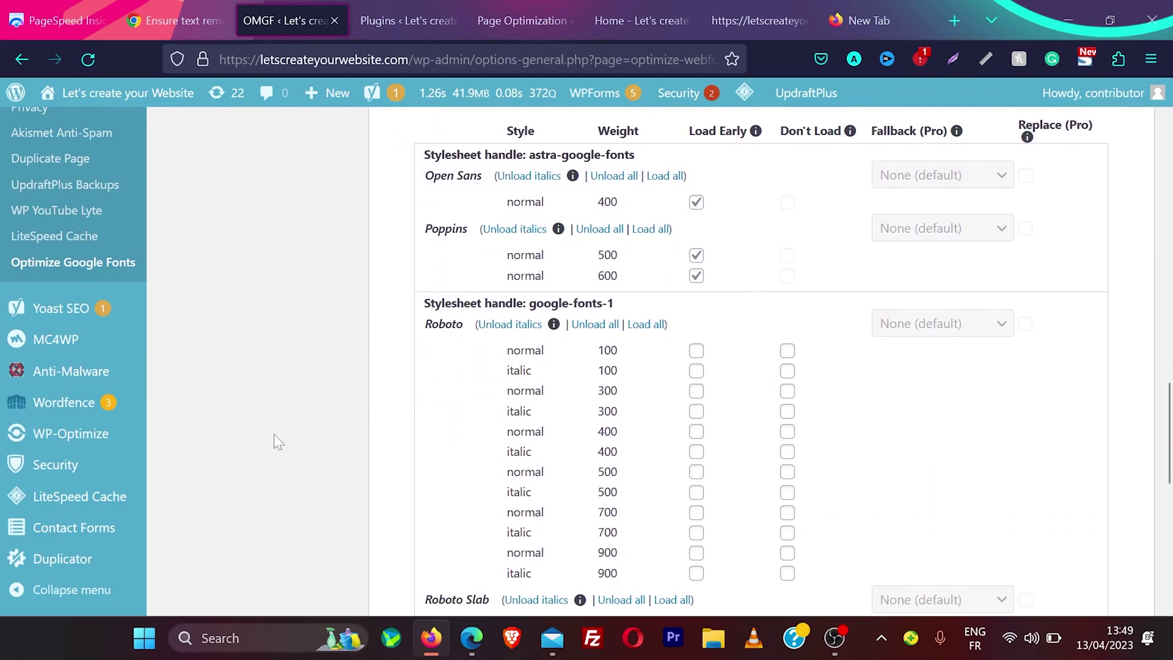
scroll(274, 435, down, 1)
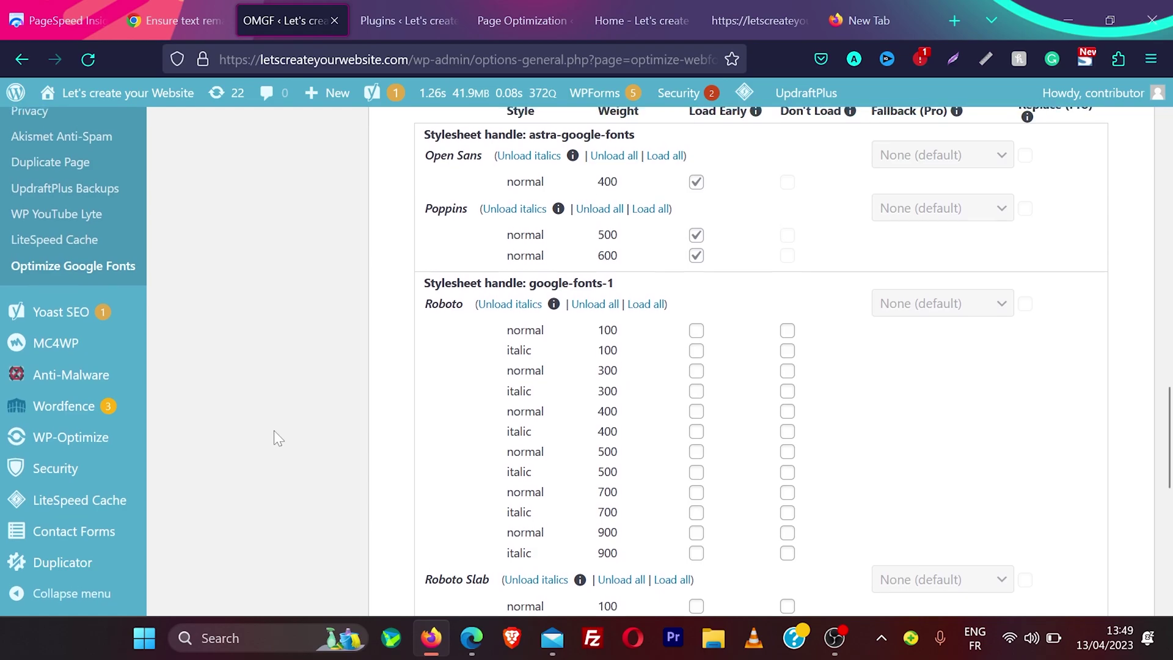
Return to PageSpeed Insights and review font-electro.woff at 140 ms and the gstatic woff2 files
click(55, 20)
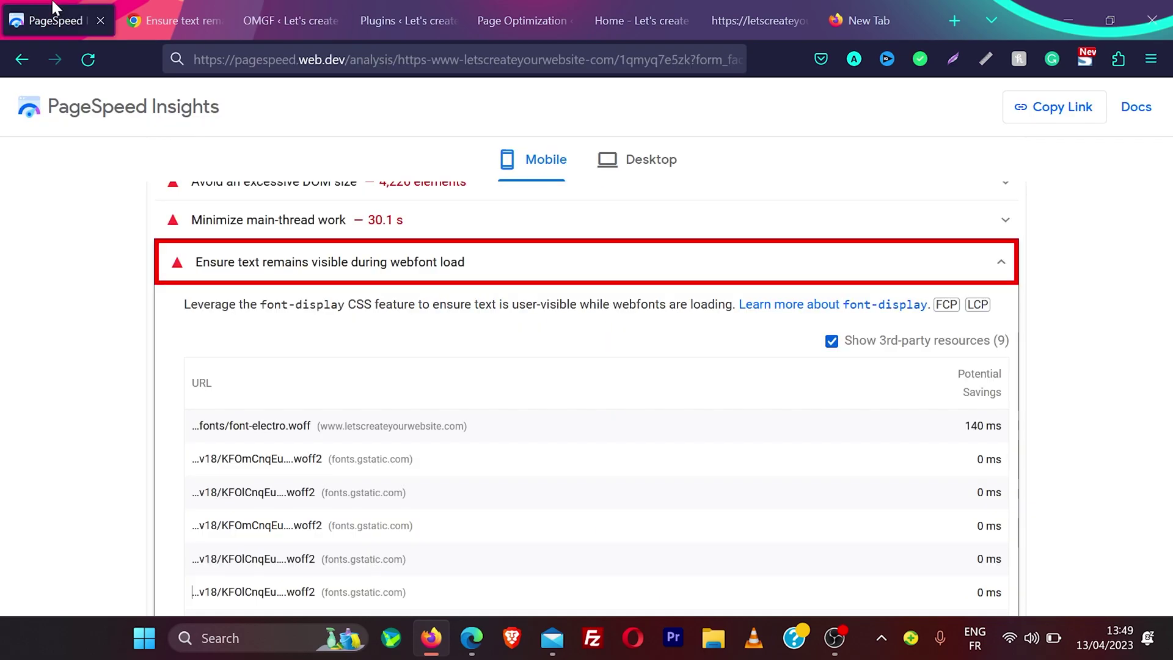
scroll(610, 454, down, 1)
scroll(613, 460, down, 2)
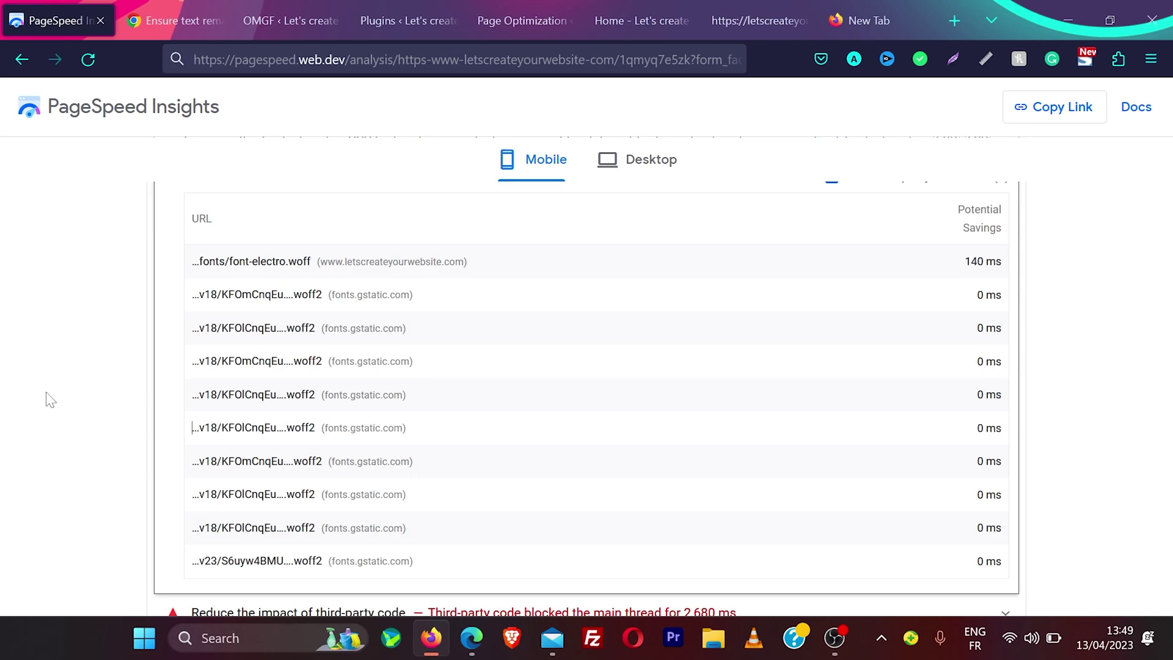
Back in OMGF, mark Roboto italic 100, normal/italic 300 and 400, and normal 500 Don't Load
click(301, 7)
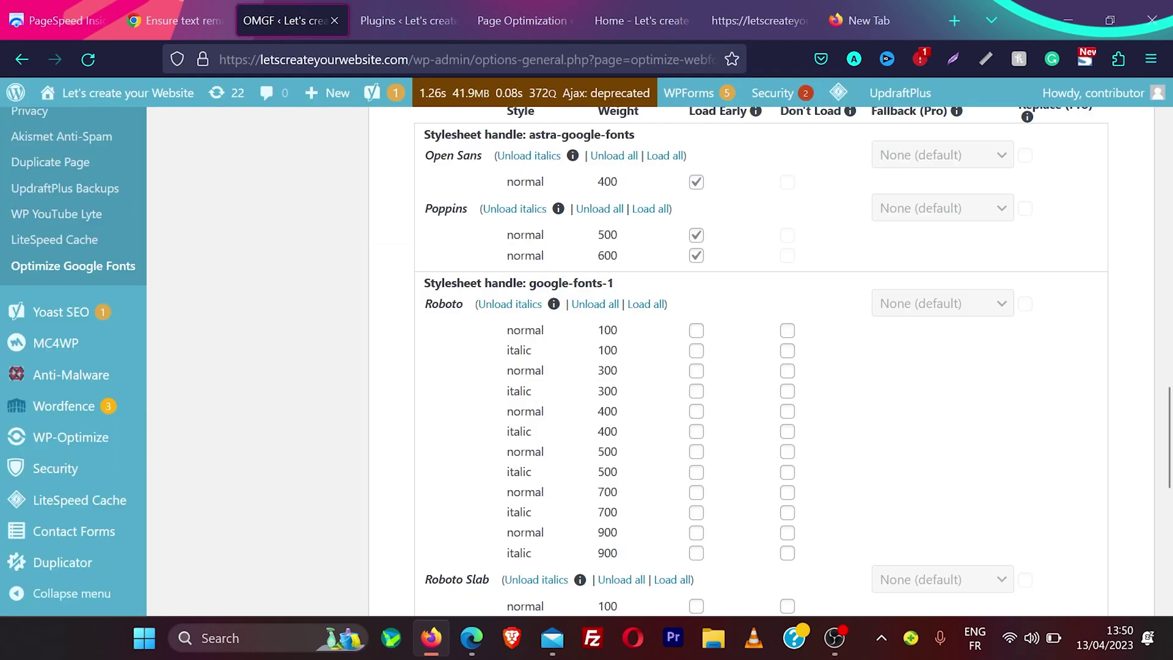
scroll(440, 444, up, 1)
scroll(444, 449, down, 1)
scroll(446, 449, down, 1)
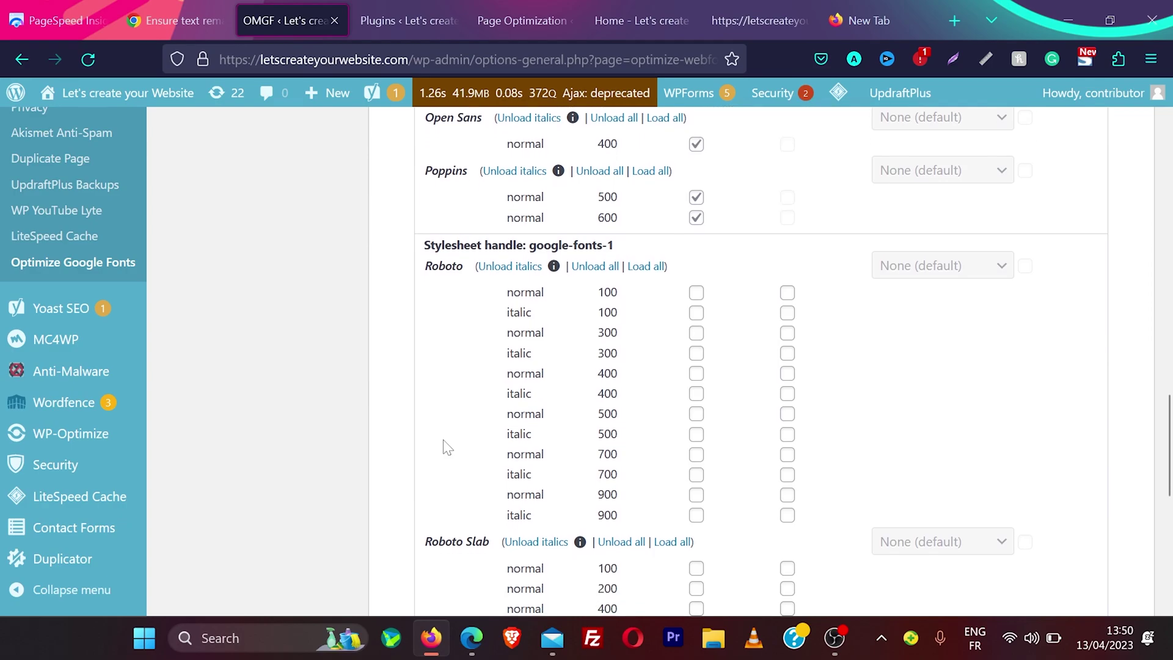
click(788, 313)
click(788, 333)
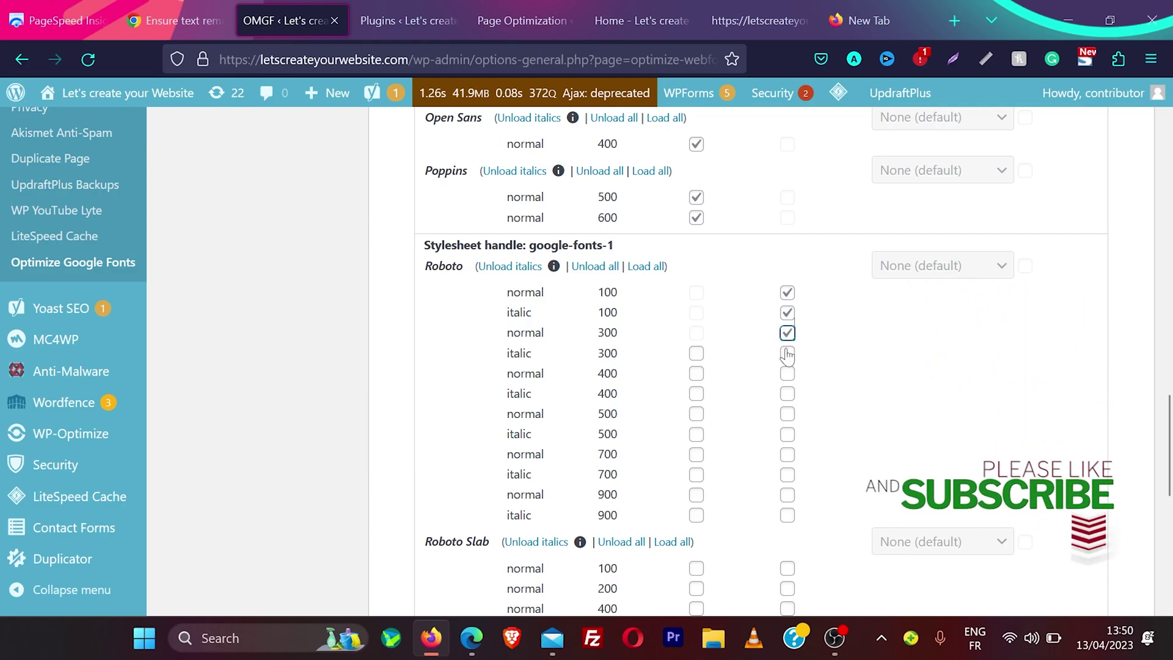
click(788, 353)
click(787, 373)
click(788, 395)
click(788, 414)
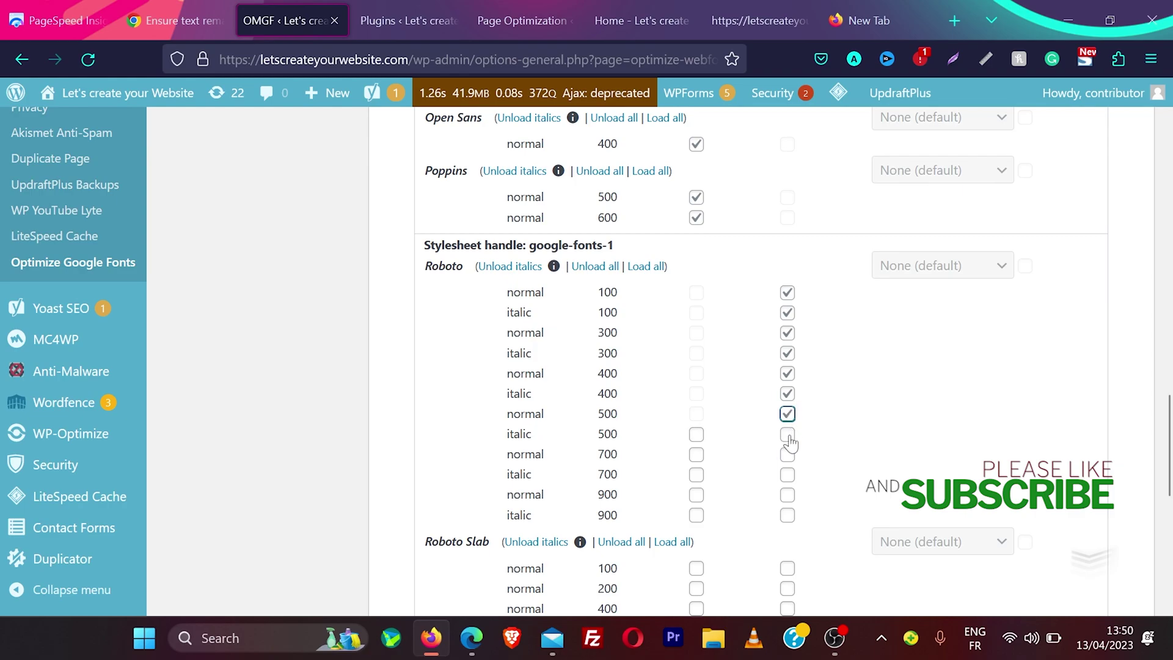
Mark Roboto italic 500 and normal/italic 700 and 900 as Don't Load
click(787, 434)
click(787, 455)
click(788, 475)
click(788, 495)
click(788, 515)
scroll(743, 411, up, 3)
scroll(744, 411, up, 1)
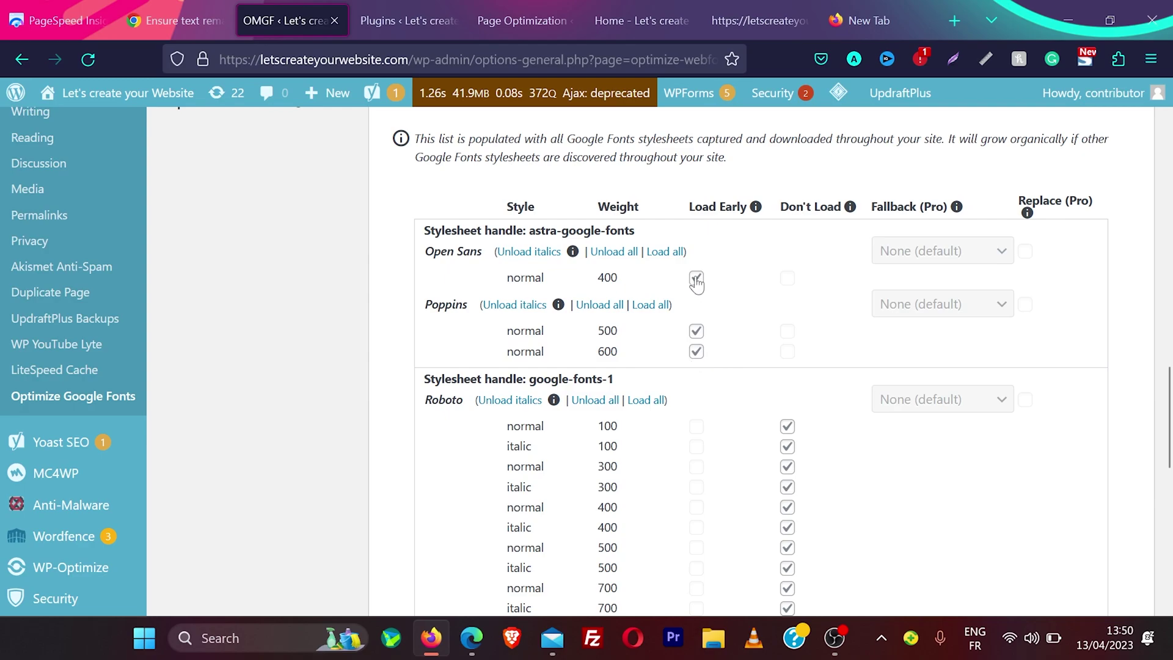
scroll(696, 282, up, 10)
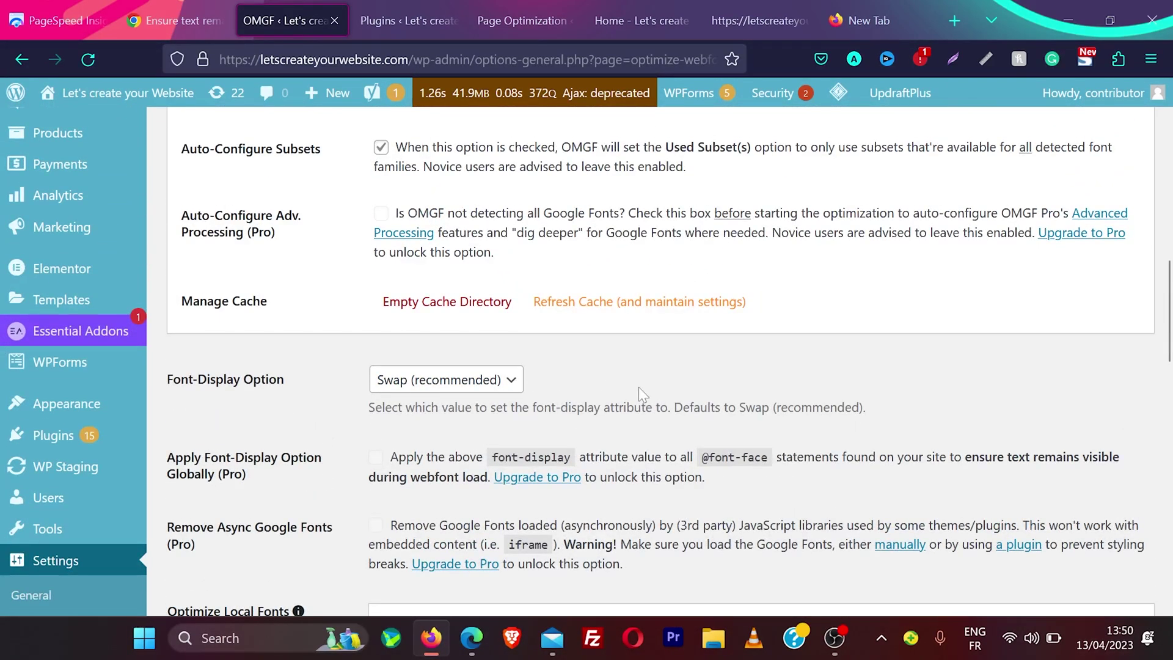
scroll(639, 387, down, 8)
scroll(697, 314, down, 12)
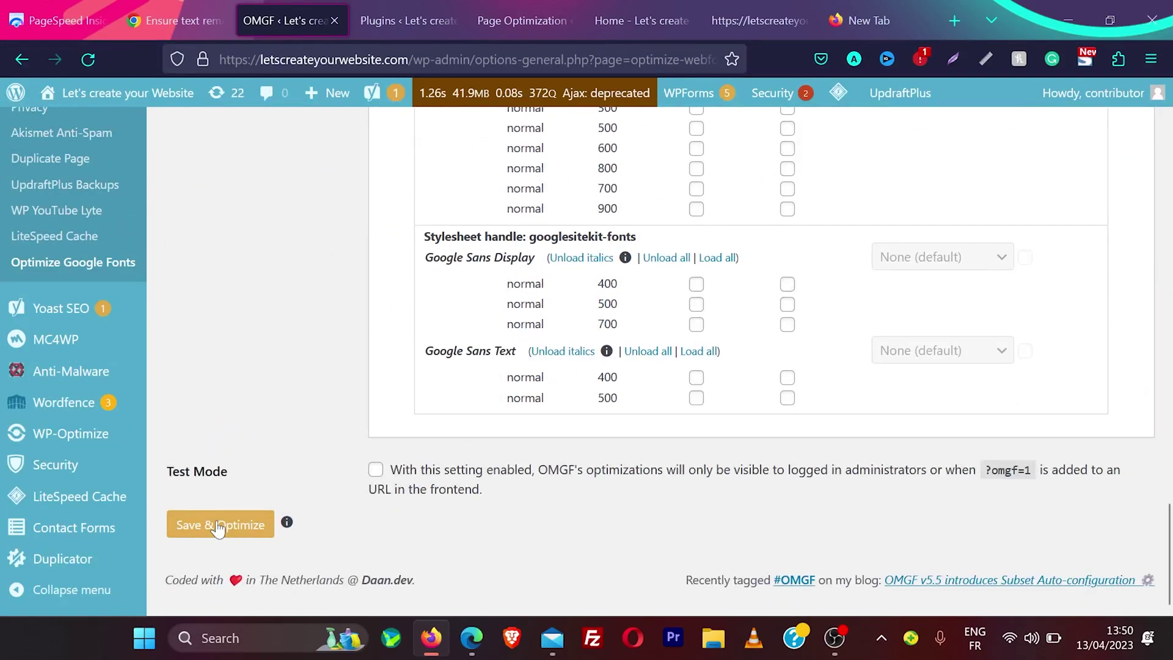
Save the OMGF settings with Save & Optimize to regenerate the font stylesheets
click(217, 523)
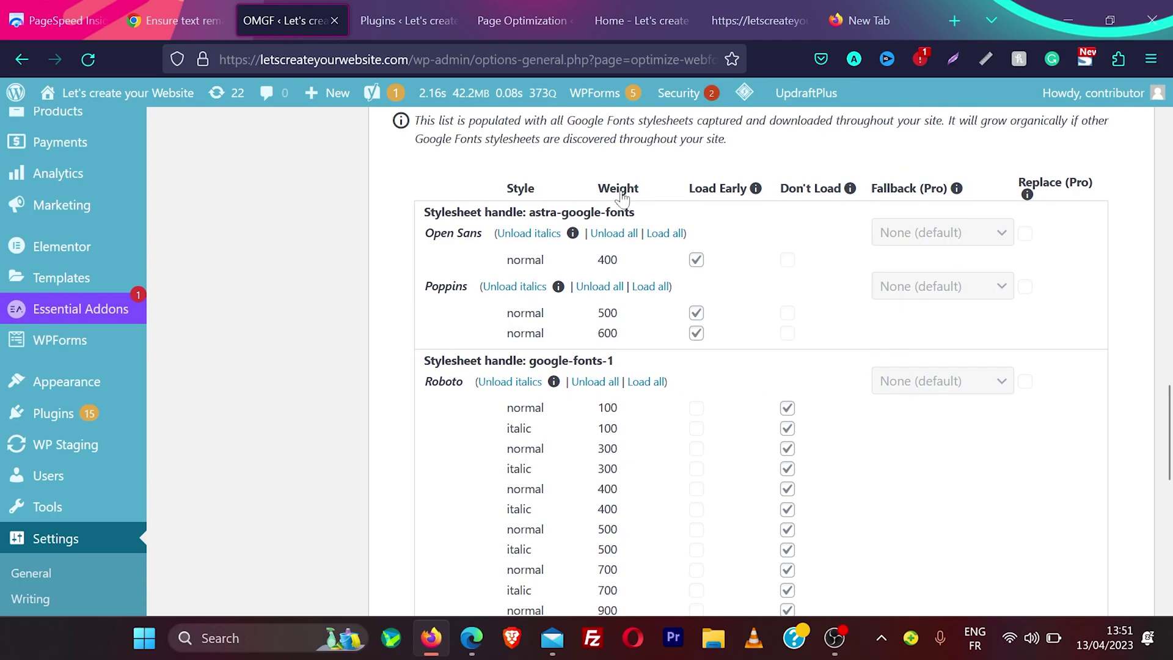
scroll(153, 577, down, 12)
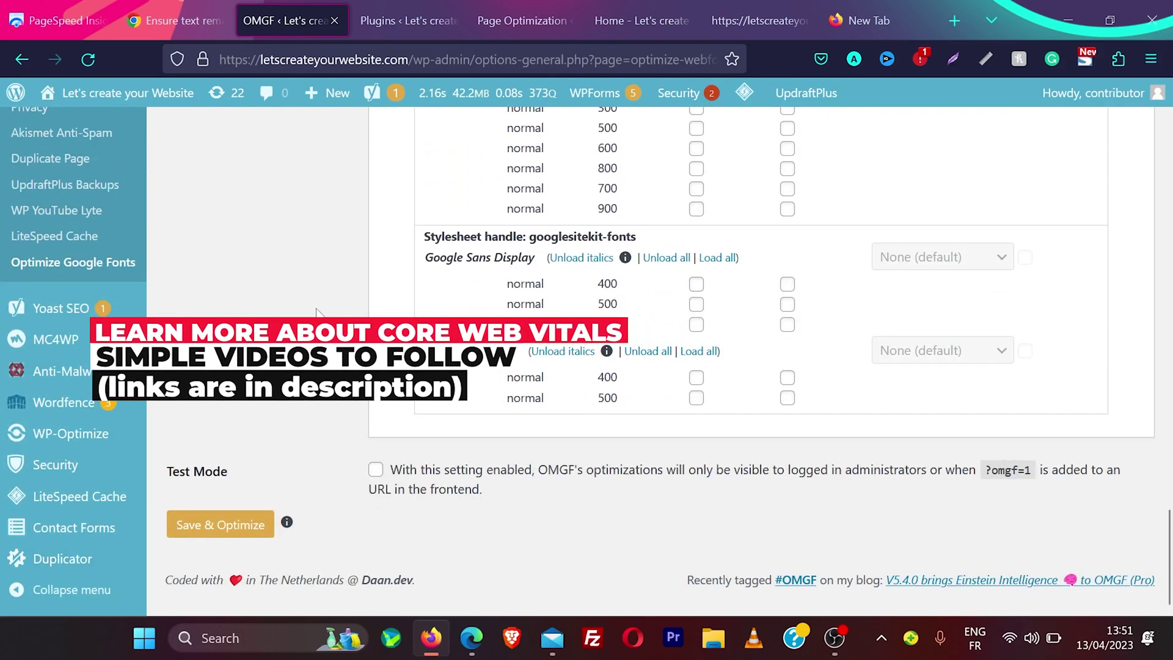
scroll(316, 312, up, 15)
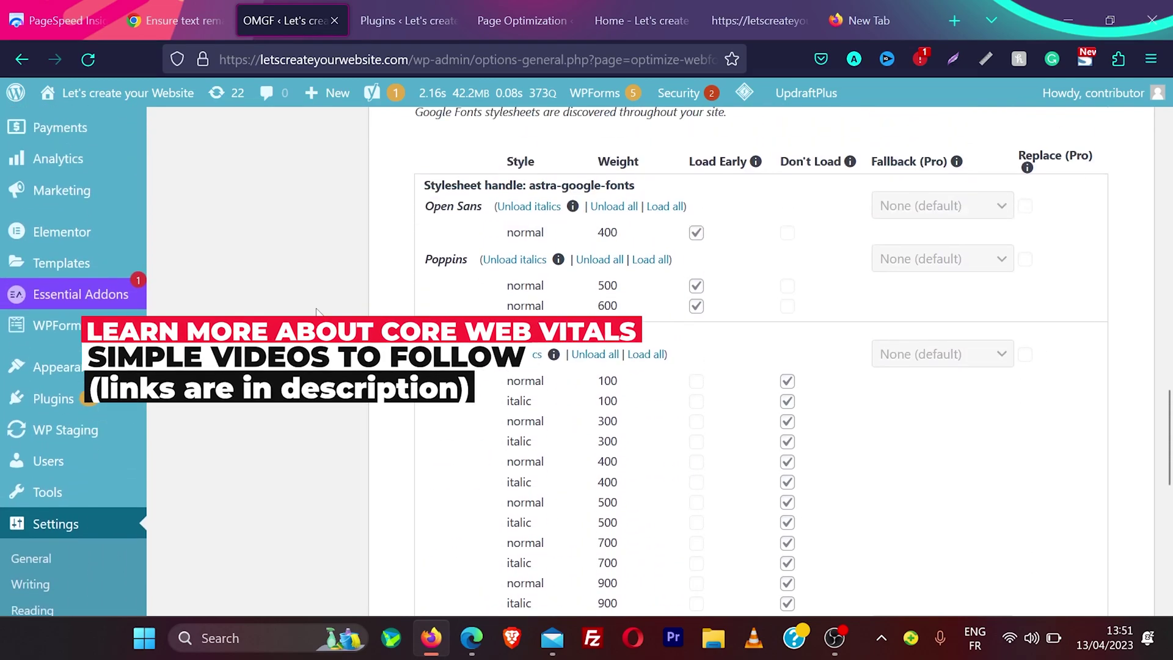
scroll(317, 312, up, 1)
scroll(268, 273, up, 4)
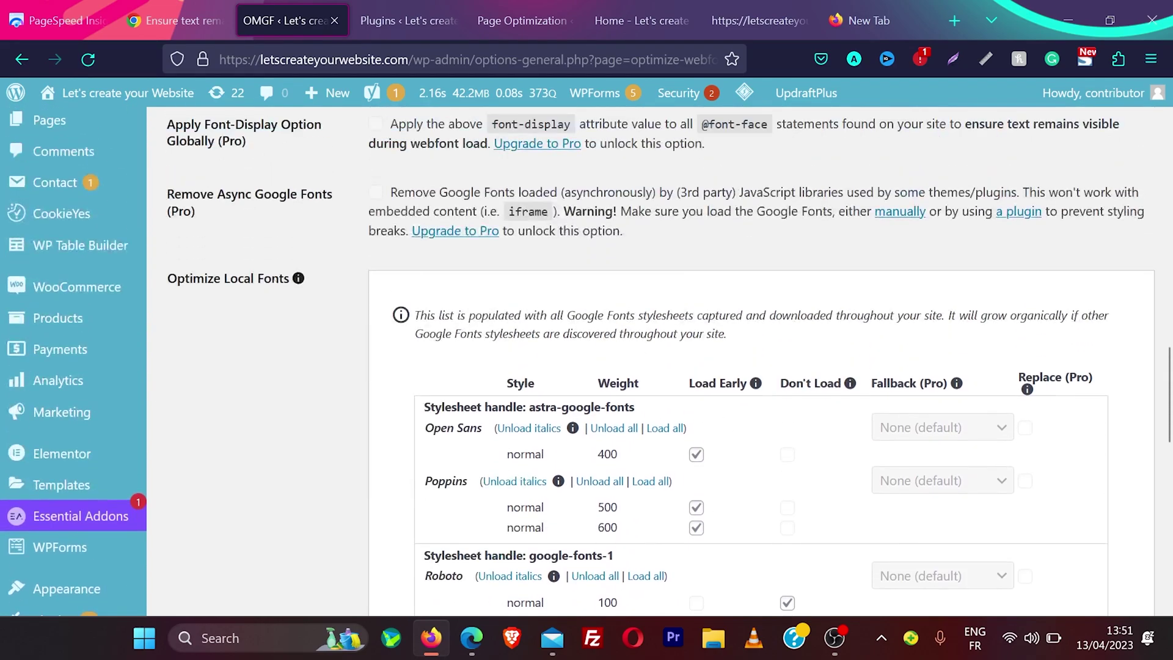
scroll(268, 273, up, 5)
Rerun the mobile PageSpeed test, reaching Performance 96, and expand the 32 passed audits
key(ctrl+1)
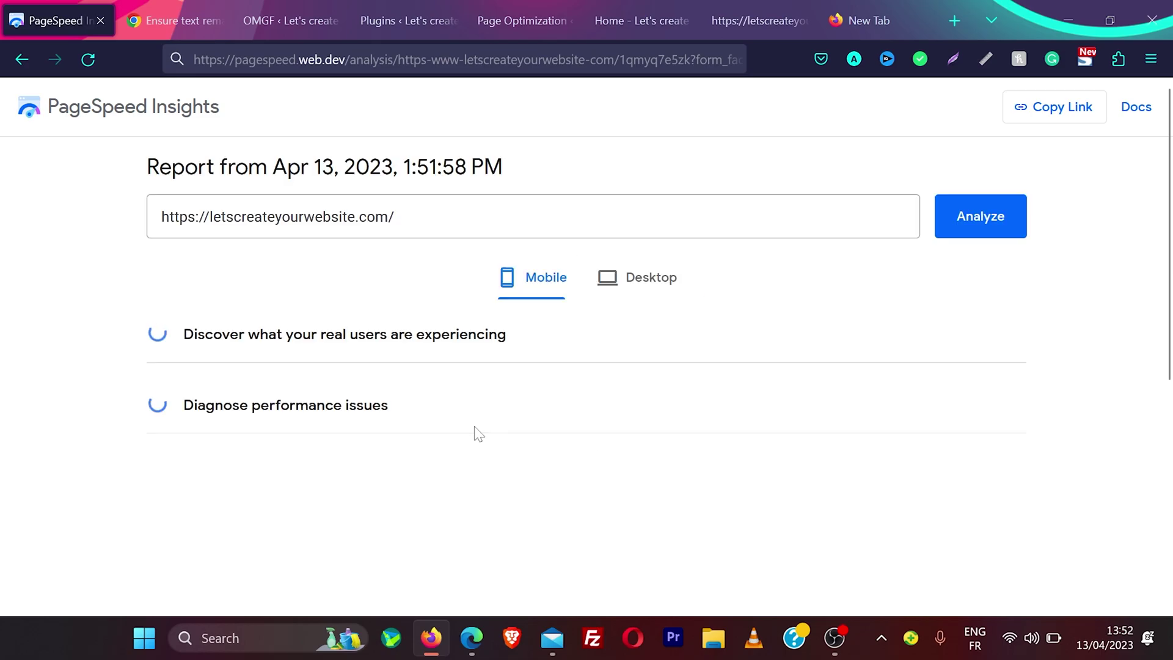
scroll(40, 519, down, 4)
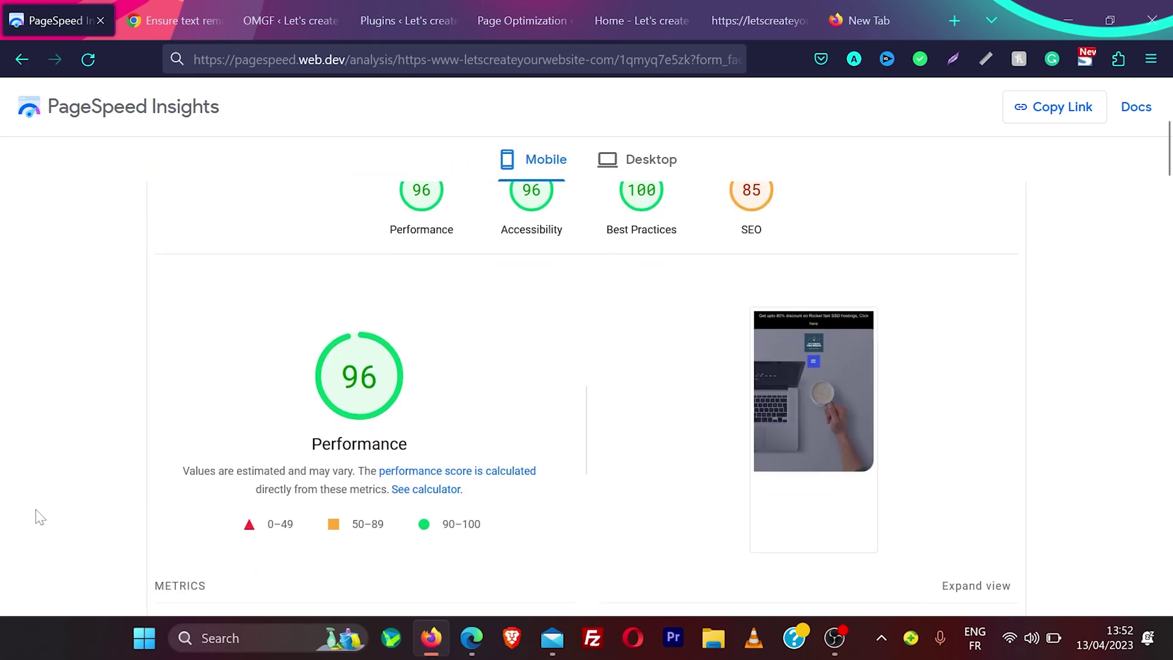
scroll(183, 403, down, 15)
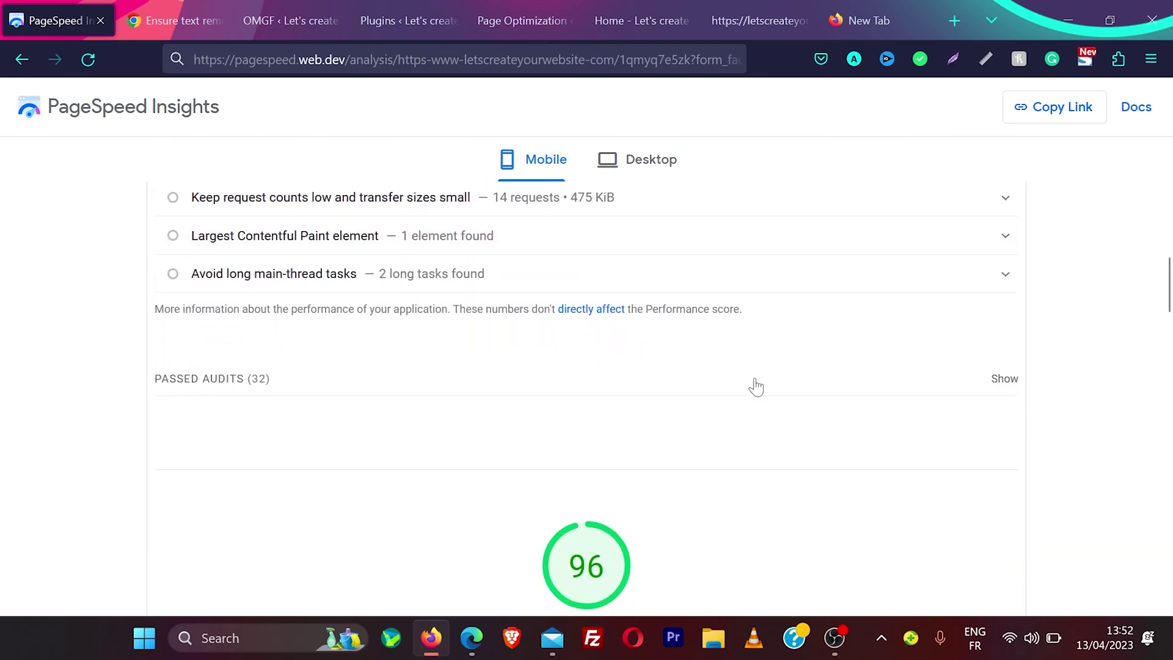
click(753, 382)
scroll(108, 489, down, 10)
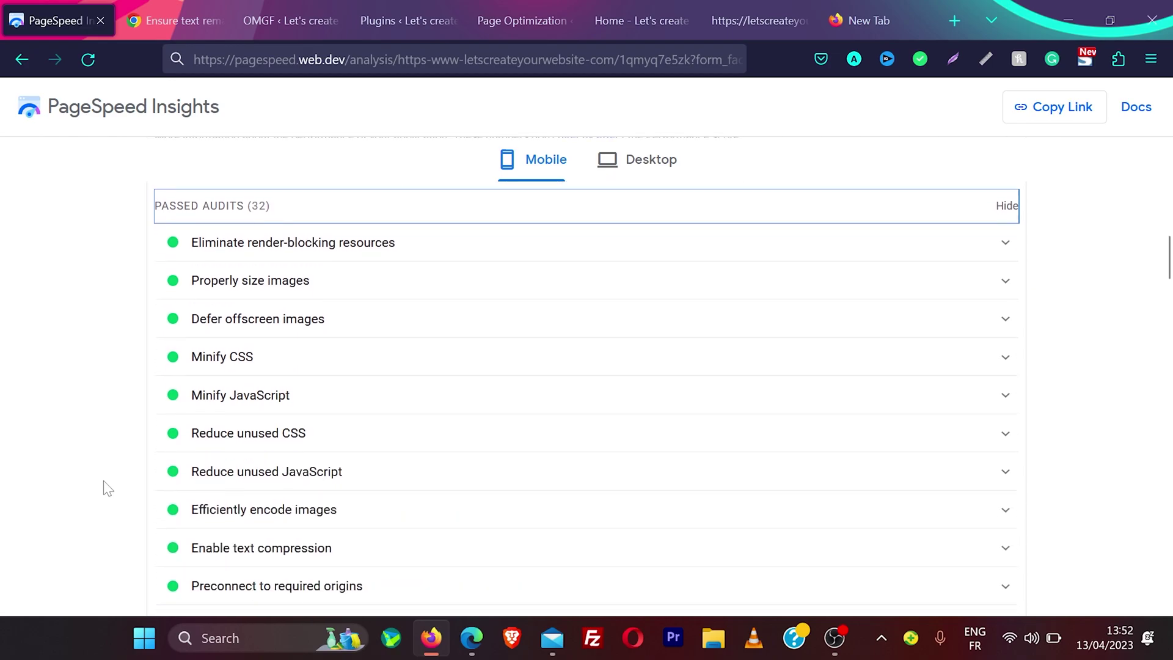